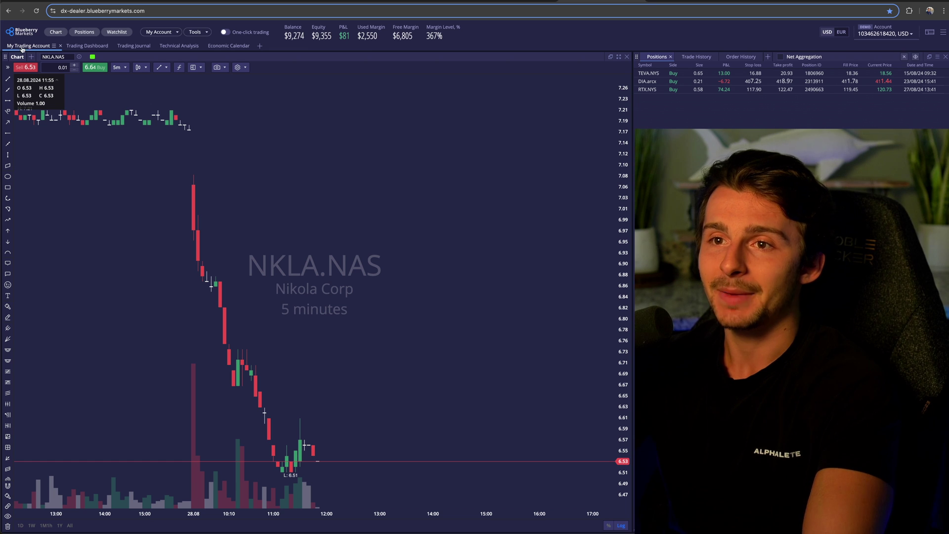
Review the Trading Dashboard, Trading Journal, Technical Analysis and Economic Calendar workspaces.
{"action": "left_click", "coordinate": [86, 46]}
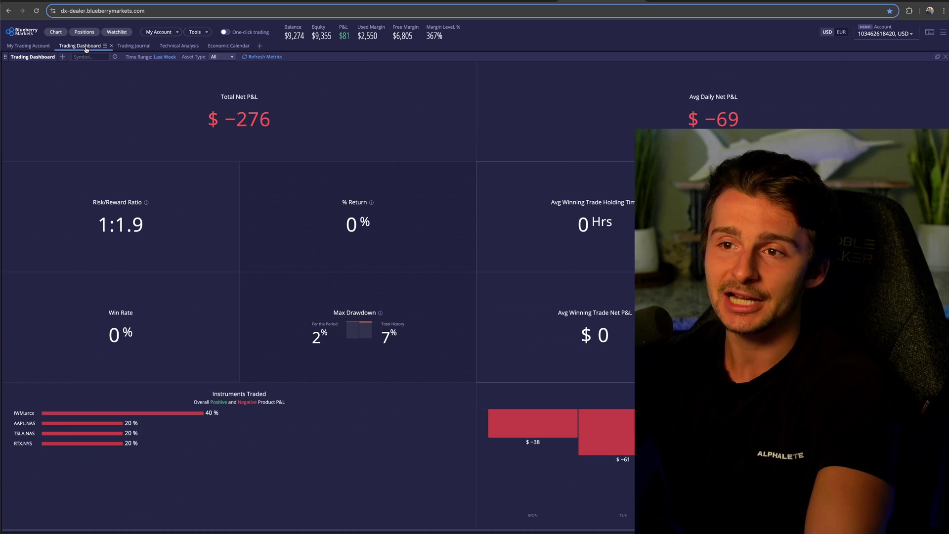
{"action": "left_click", "coordinate": [134, 46]}
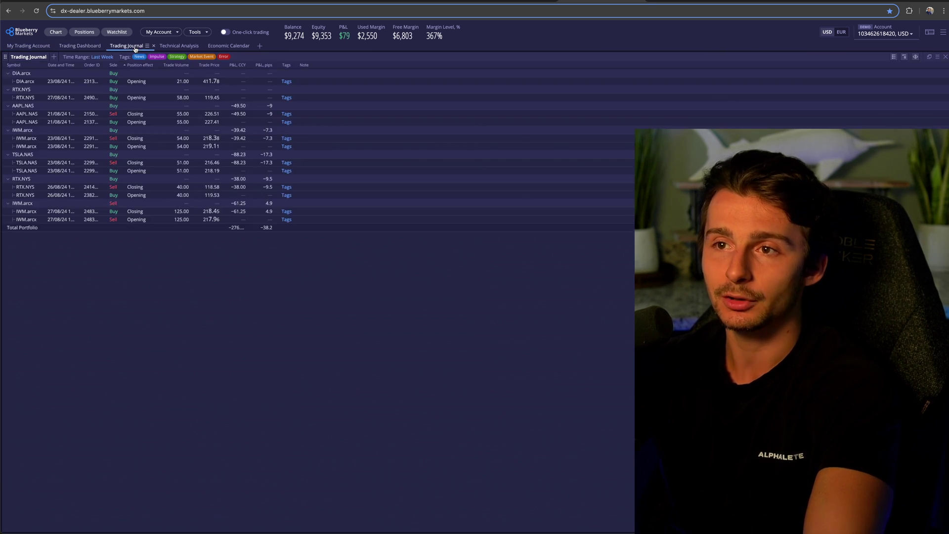
{"action": "left_click", "coordinate": [178, 46]}
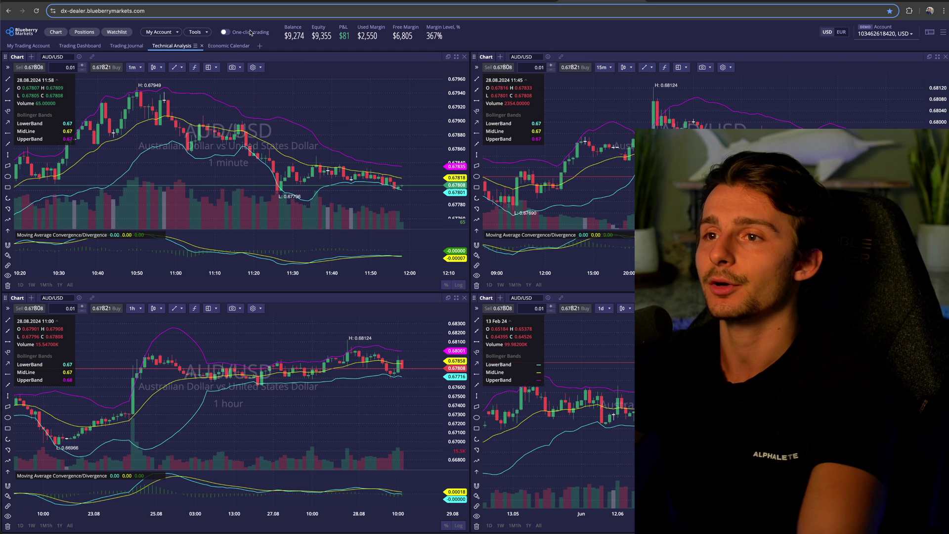
{"action": "left_click", "coordinate": [236, 45]}
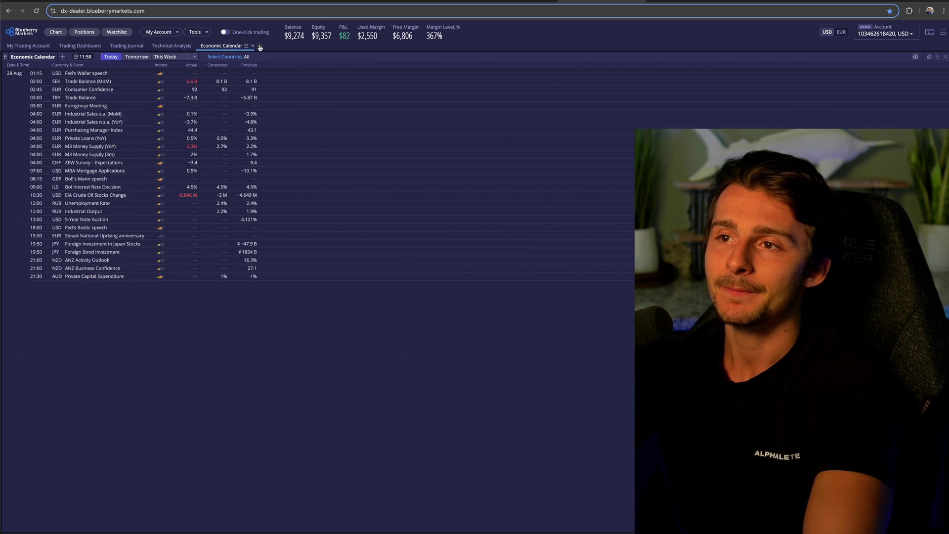
Create a new workspace with the default name and add a chart and the open positions list to it.
{"action": "left_click", "coordinate": [260, 46]}
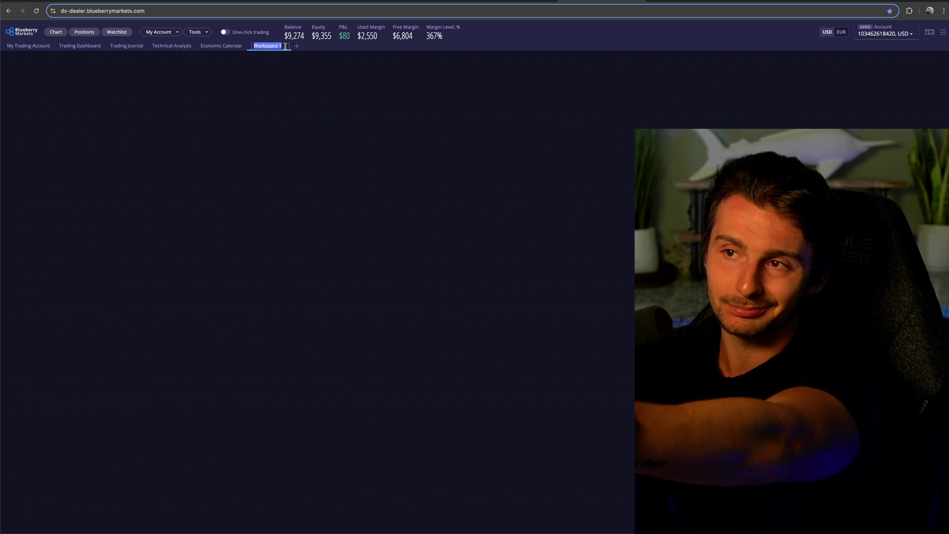
{"action": "left_click", "coordinate": [288, 78]}
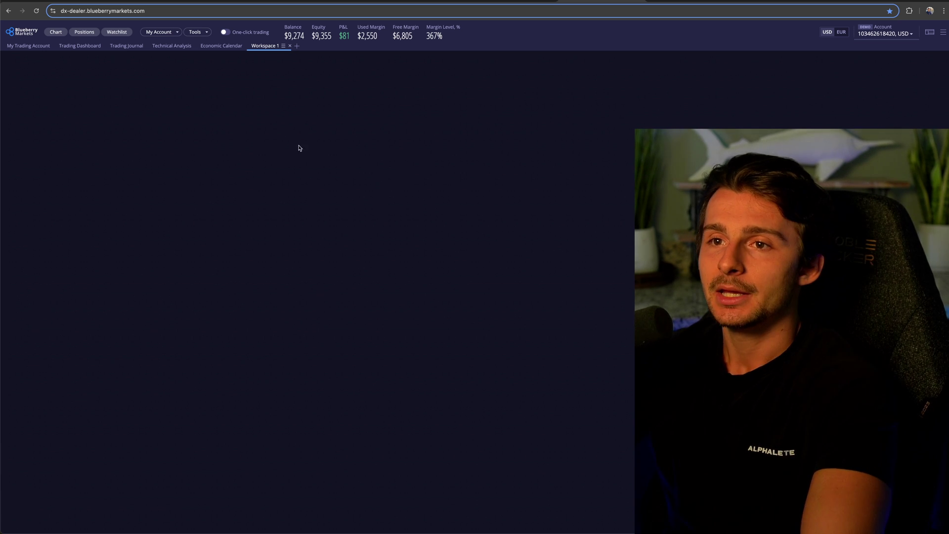
{"action": "left_click", "coordinate": [55, 33]}
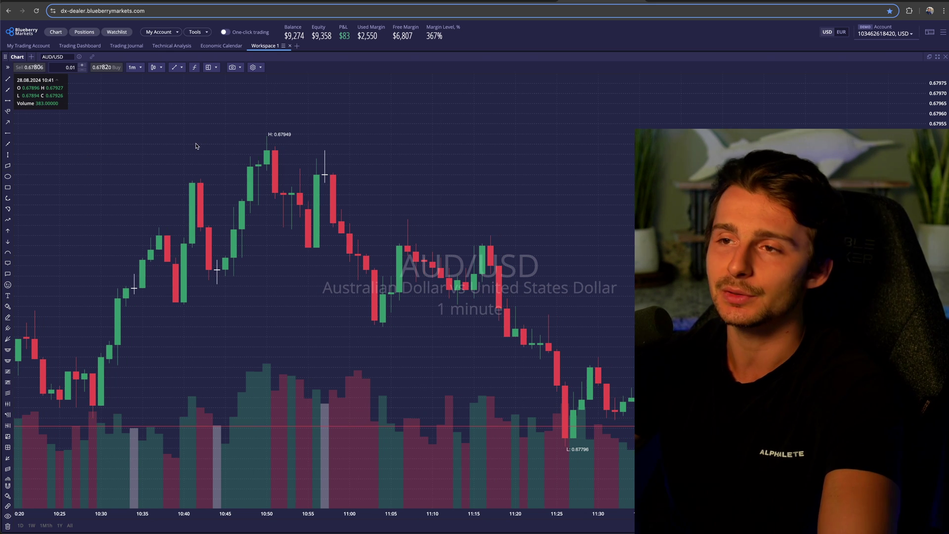
{"action": "left_click", "coordinate": [84, 32]}
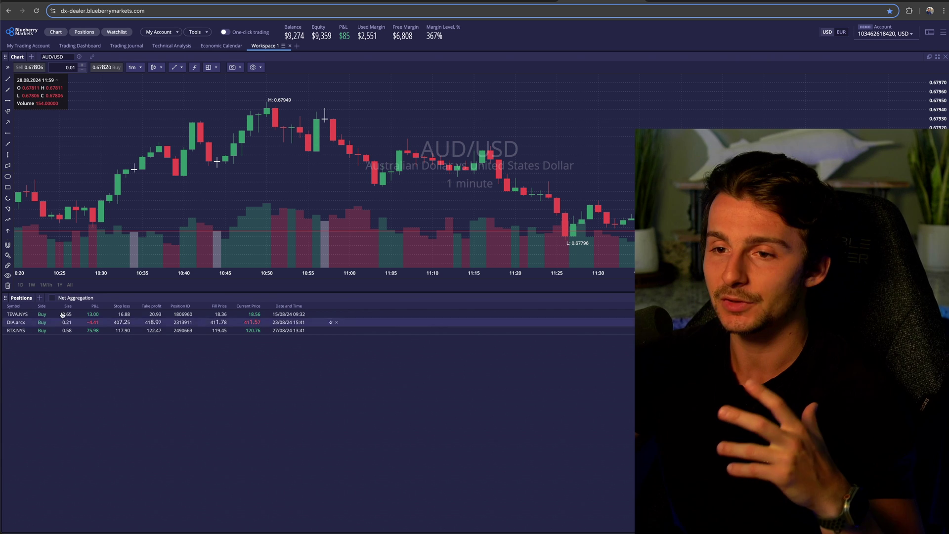
Add Trade History alongside Positions in the same widget and set its time range to Today.
{"action": "left_click", "coordinate": [40, 298]}
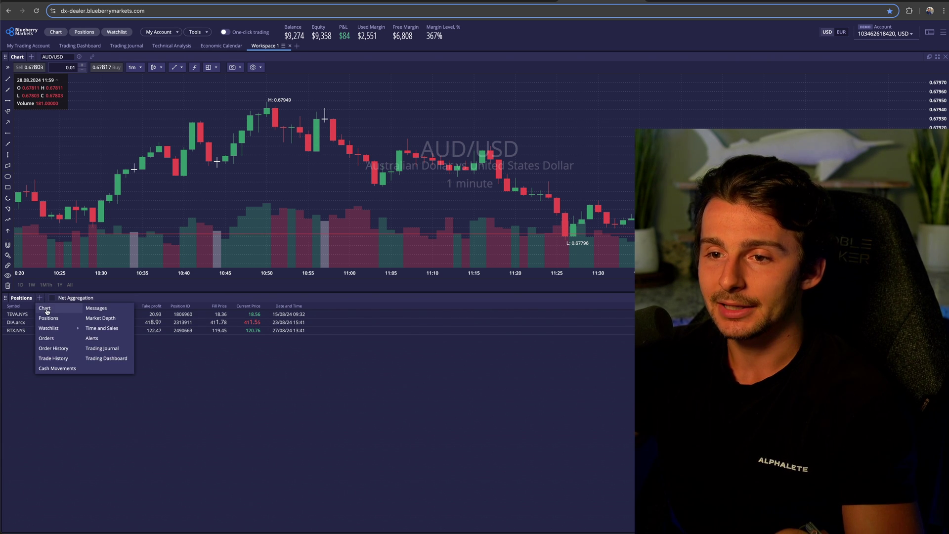
{"action": "mouse_move", "coordinate": [49, 329]}
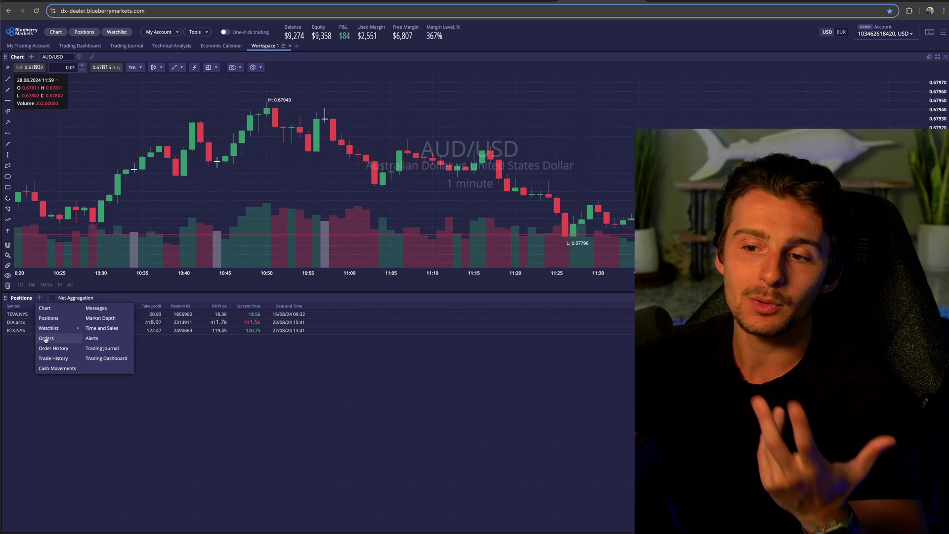
{"action": "left_click", "coordinate": [47, 359]}
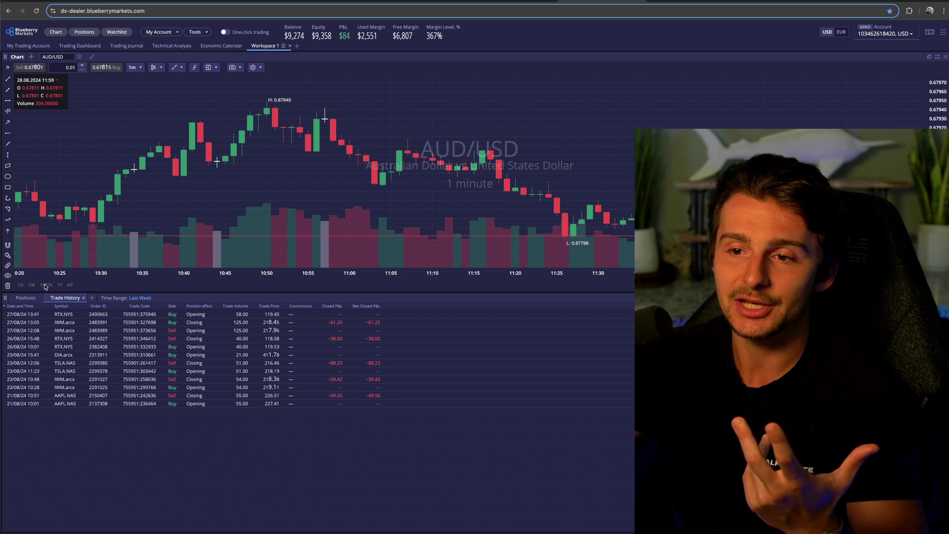
{"action": "left_click", "coordinate": [45, 299]}
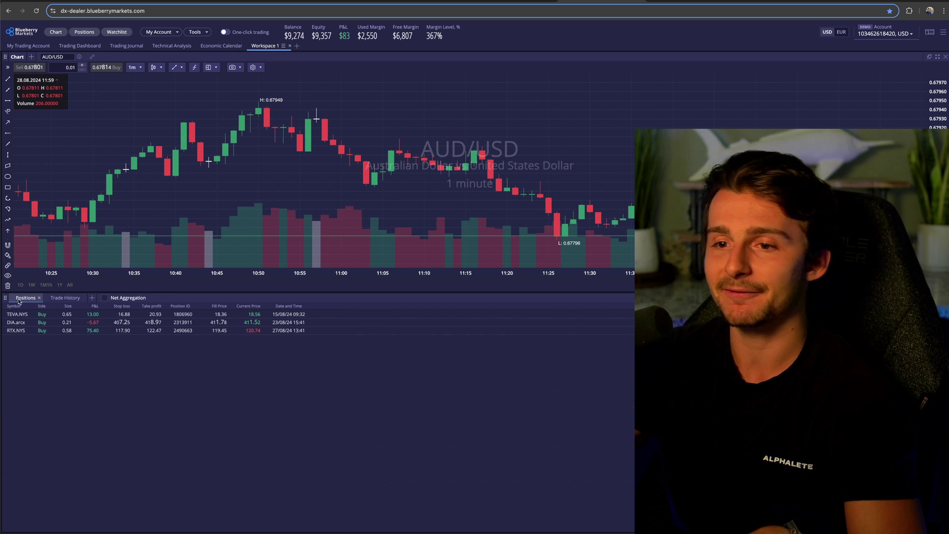
{"action": "left_click", "coordinate": [77, 298]}
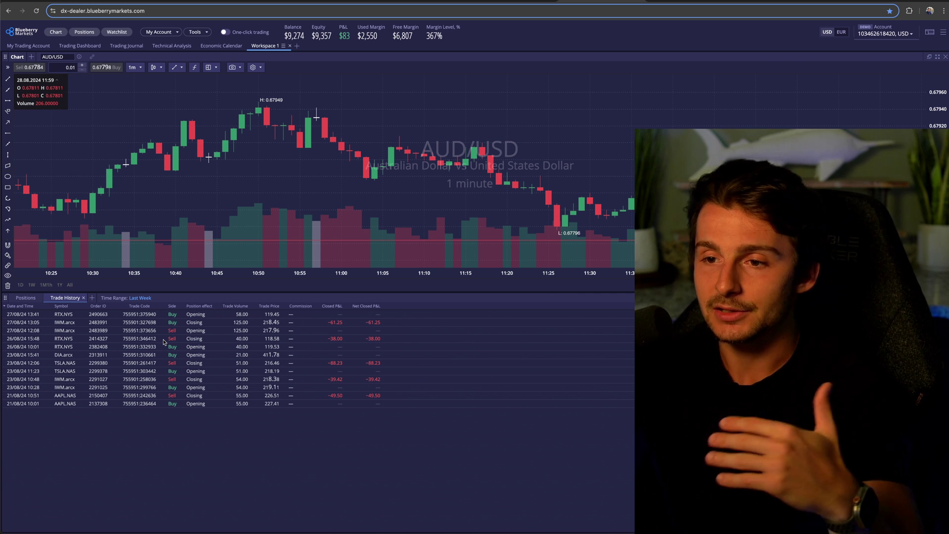
{"action": "left_click", "coordinate": [136, 298]}
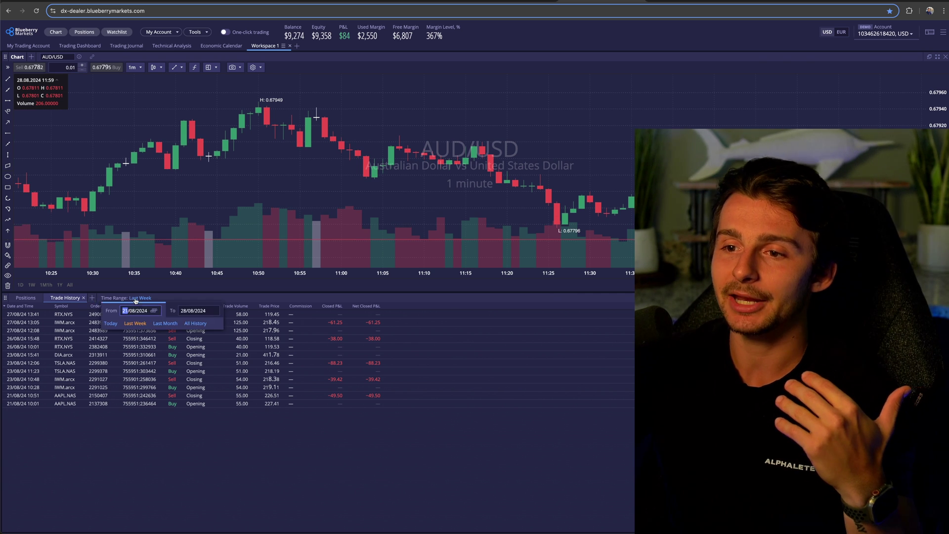
{"action": "left_click", "coordinate": [110, 325]}
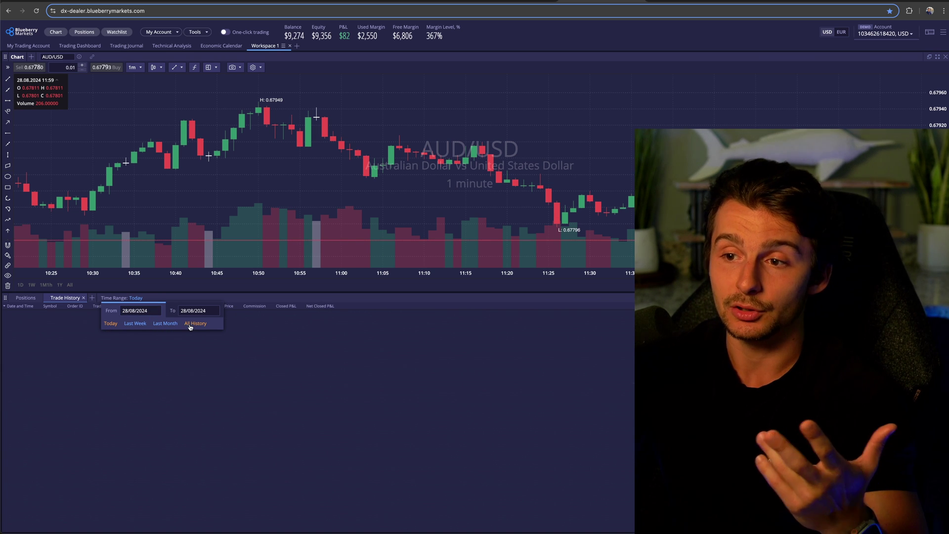
Add Market Depth, Time and Sales, and Alerts to the widget that holds Positions and Trade History.
{"action": "left_click", "coordinate": [92, 298]}
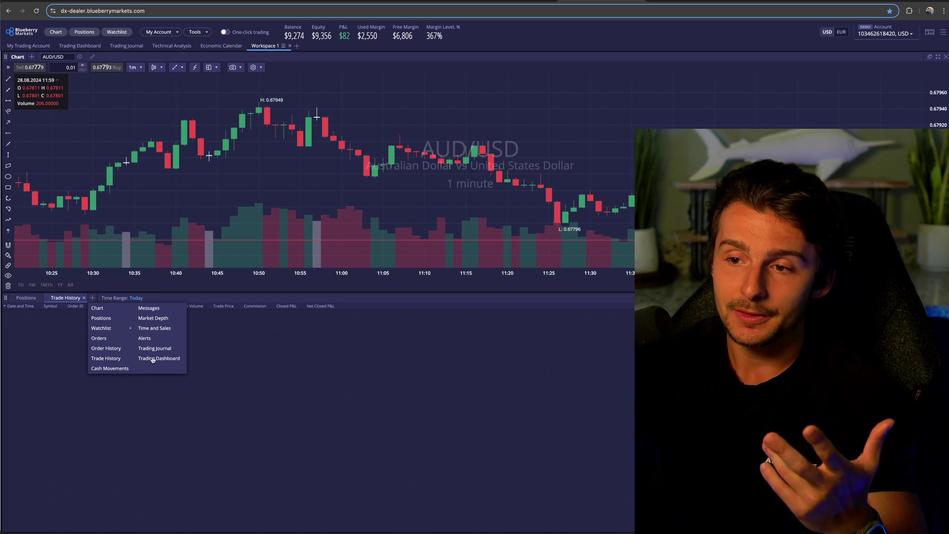
{"action": "left_click", "coordinate": [155, 318]}
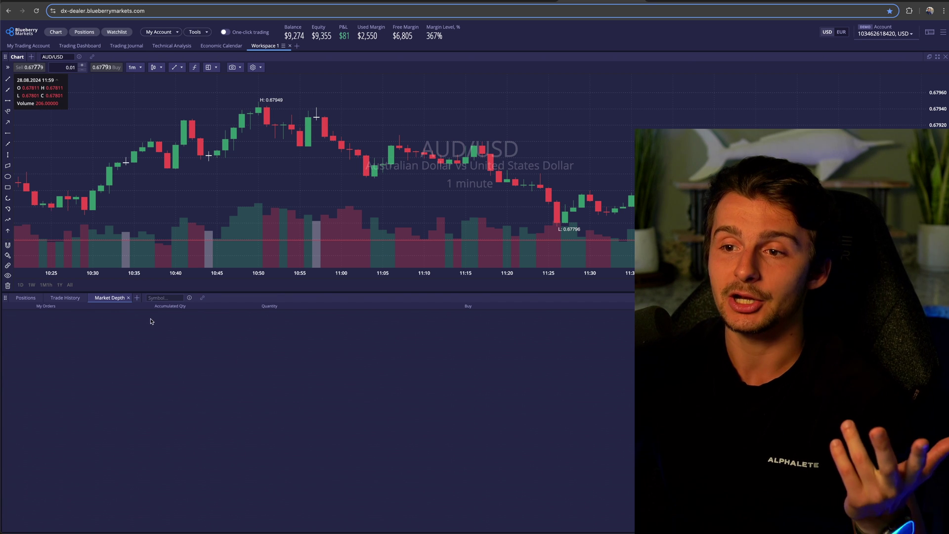
{"action": "left_click", "coordinate": [136, 299]}
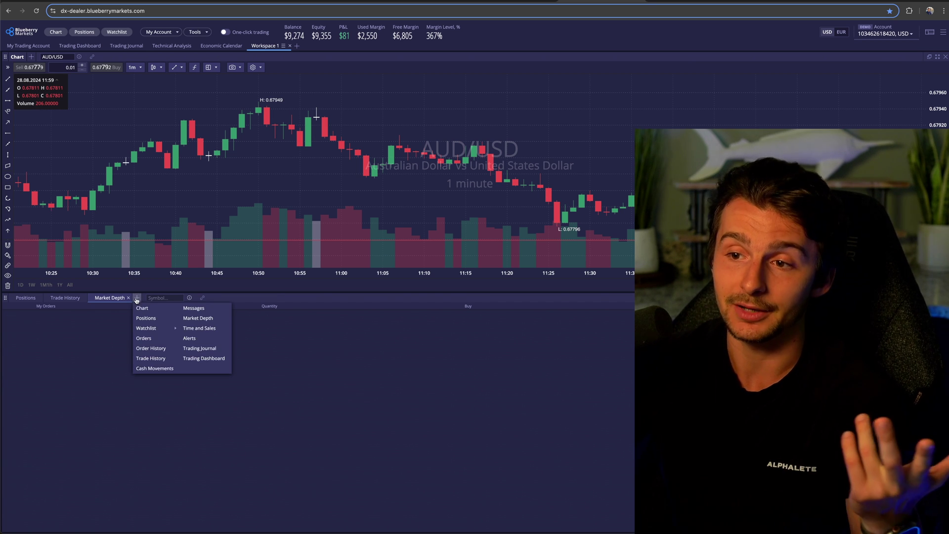
{"action": "left_click", "coordinate": [196, 328]}
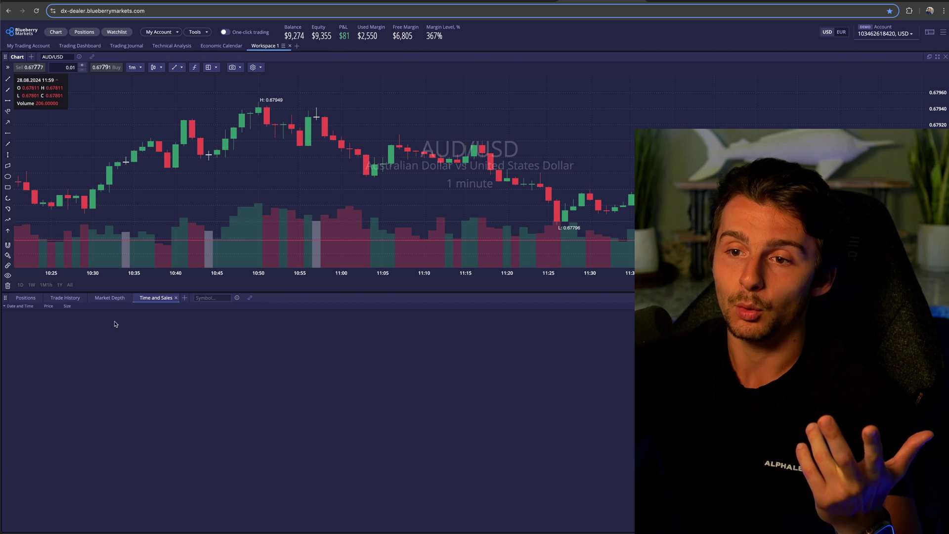
{"action": "left_click", "coordinate": [185, 298]}
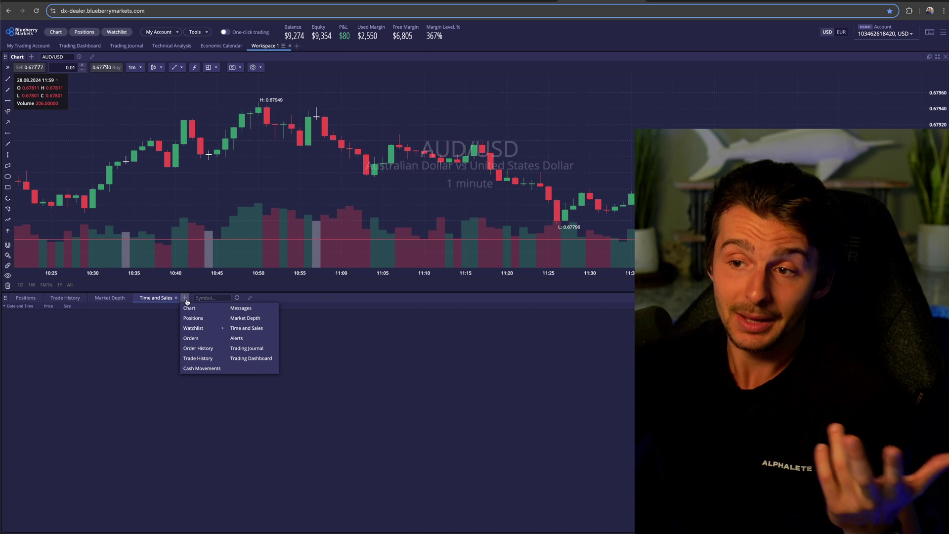
{"action": "left_click", "coordinate": [236, 339]}
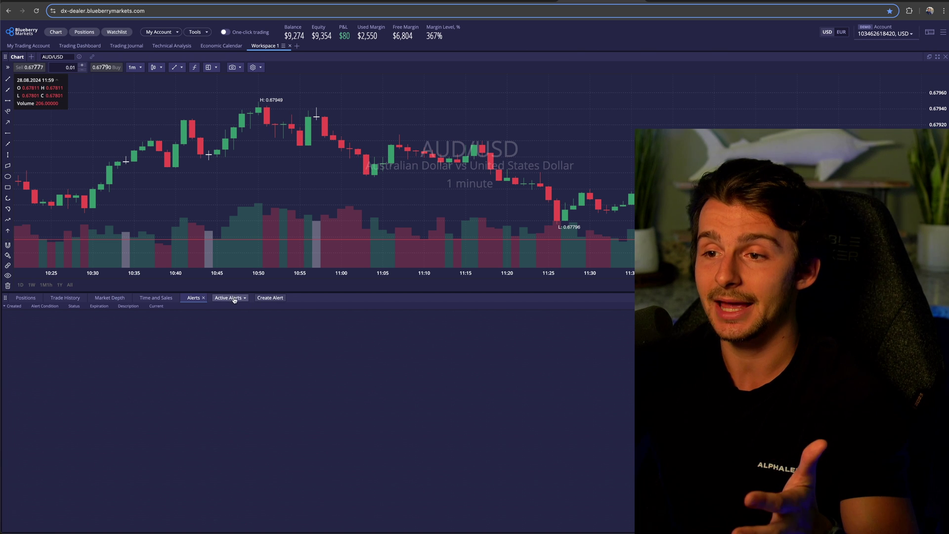
{"action": "left_click", "coordinate": [276, 298]}
{"action": "left_click", "coordinate": [393, 210]}
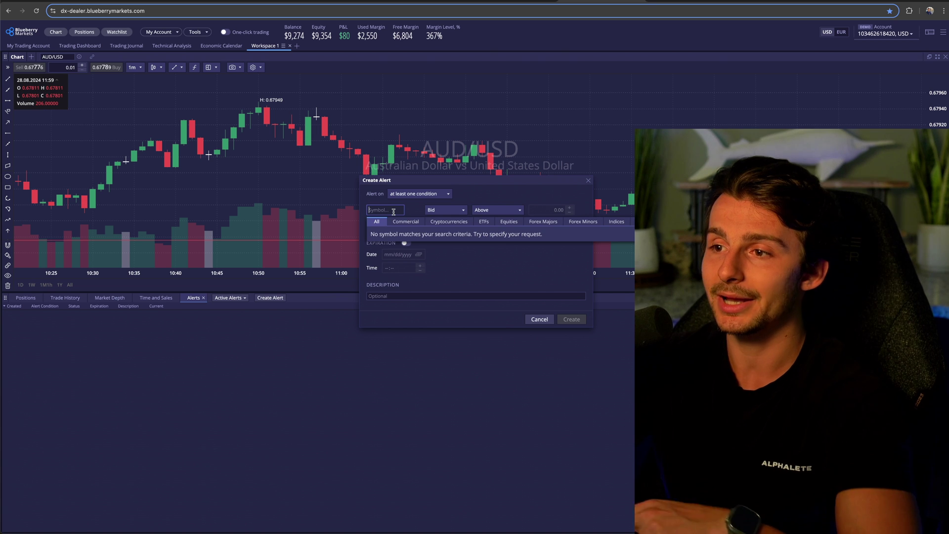
{"action": "left_click", "coordinate": [409, 180]}
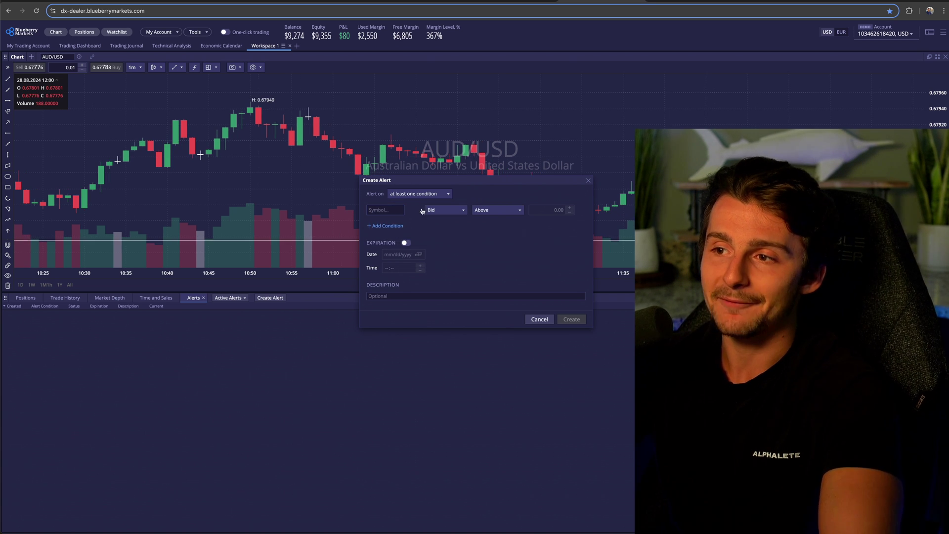
{"action": "left_click", "coordinate": [381, 210]}
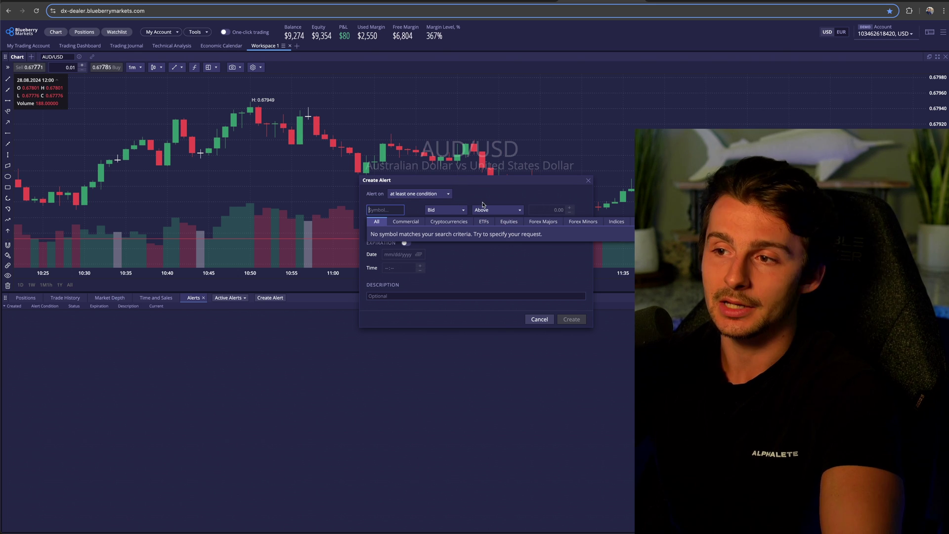
{"action": "left_click", "coordinate": [383, 249]}
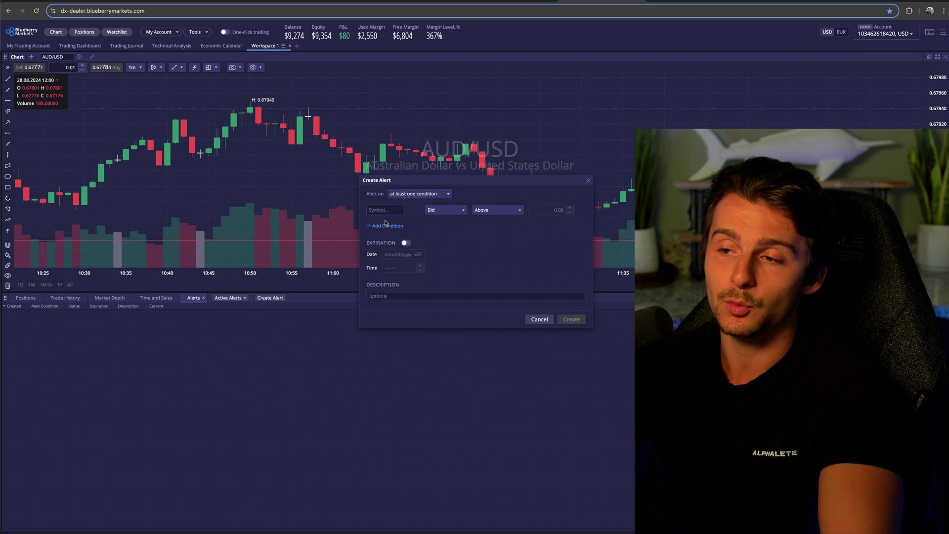
{"action": "left_click", "coordinate": [387, 226]}
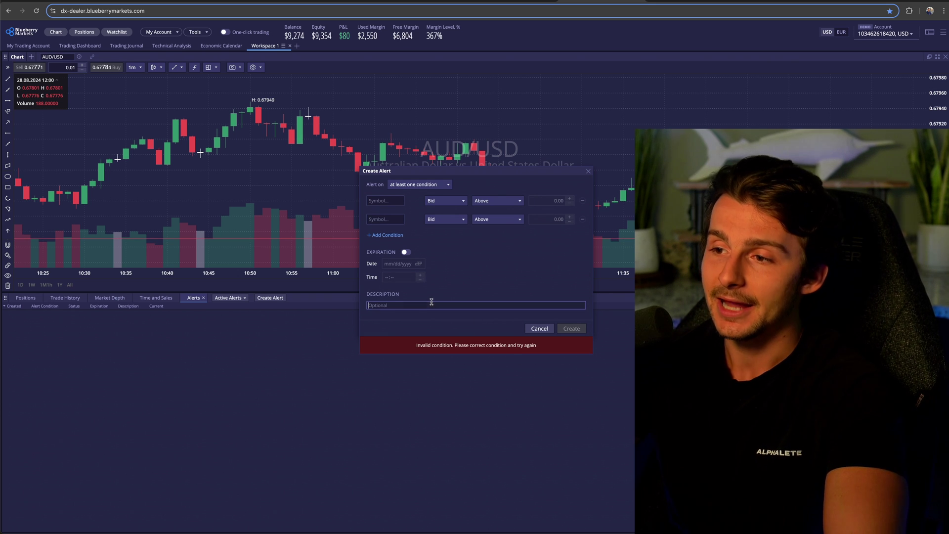
{"action": "left_click", "coordinate": [540, 329]}
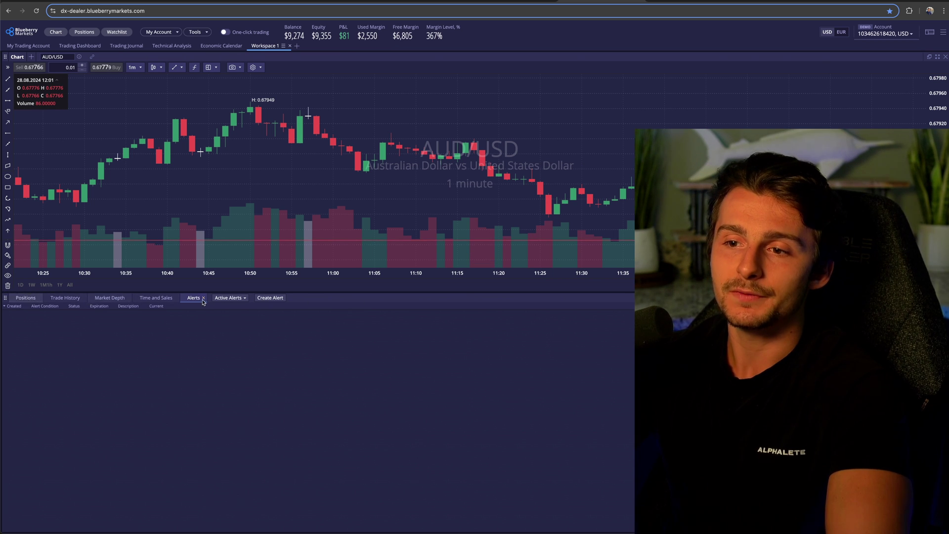
Dock the Positions widget group to the right of the AUD/USD chart and narrow it to give the chart more width.
{"action": "left_click", "coordinate": [23, 299]}
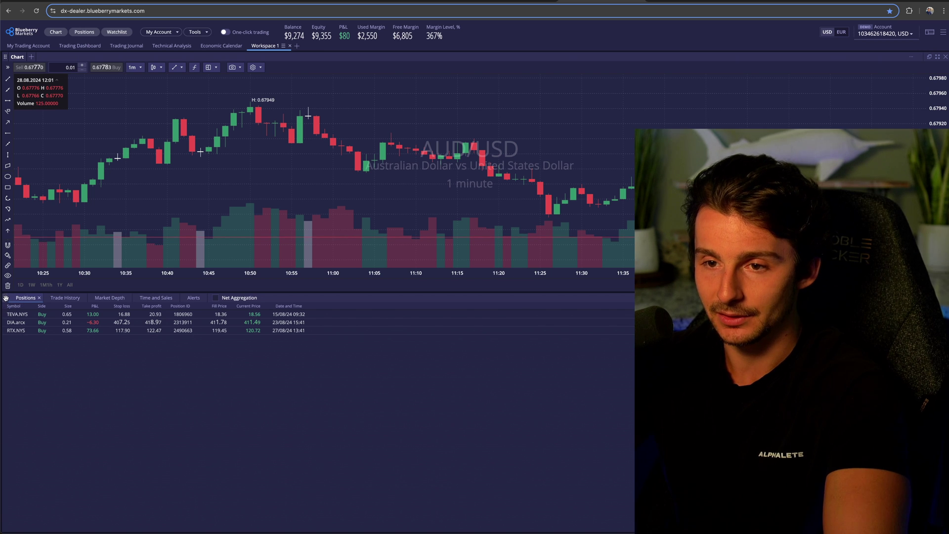
{"action": "left_click_drag", "start_coordinate": [29, 300], "coordinate": [426, 192]}
{"action": "left_click_drag", "start_coordinate": [525, 217], "coordinate": [642, 222]}
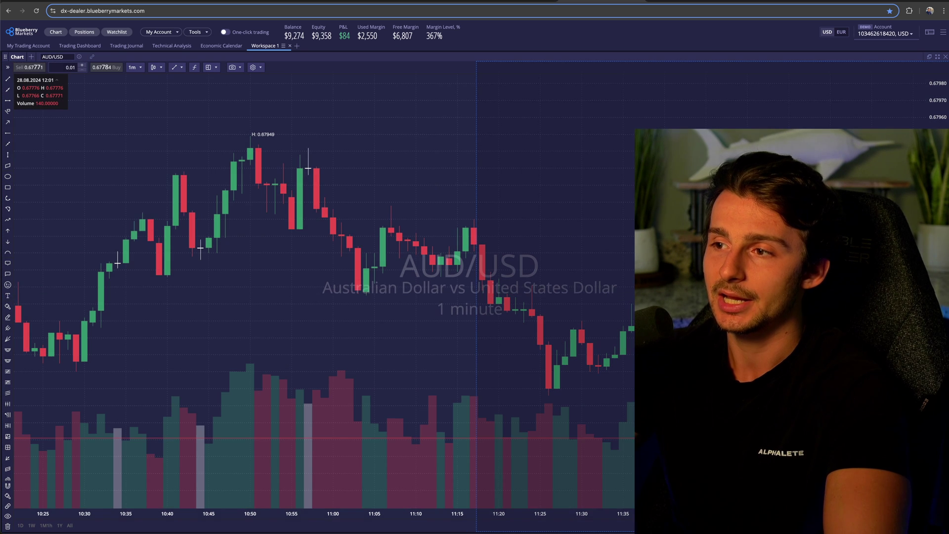
{"action": "left_click_drag", "start_coordinate": [642, 222], "coordinate": [642, 224]}
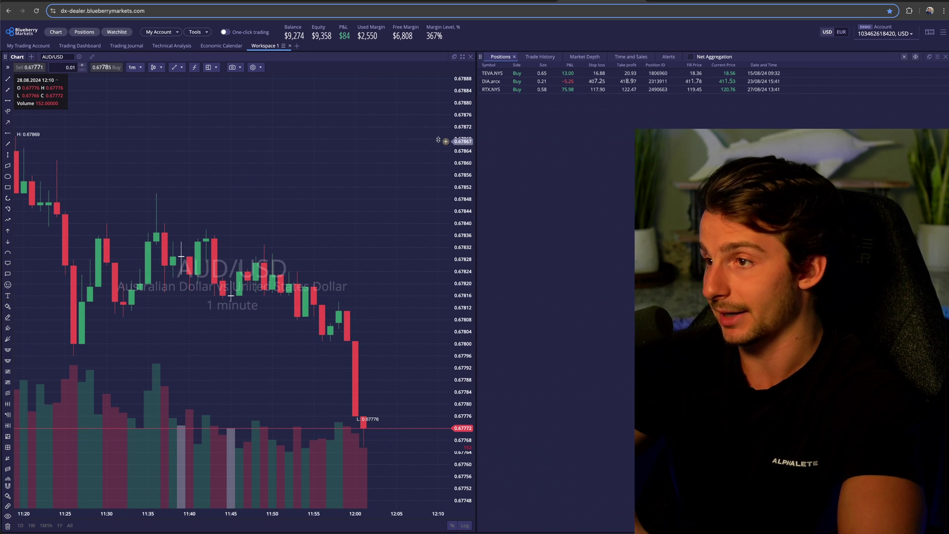
{"action": "left_click_drag", "start_coordinate": [478, 132], "coordinate": [636, 130]}
{"action": "left_click_drag", "start_coordinate": [702, 130], "coordinate": [663, 129]}
Return to the My Trading Account workspace and examine how to save the current layout under a new name, without saving.
{"action": "left_click", "coordinate": [17, 47]}
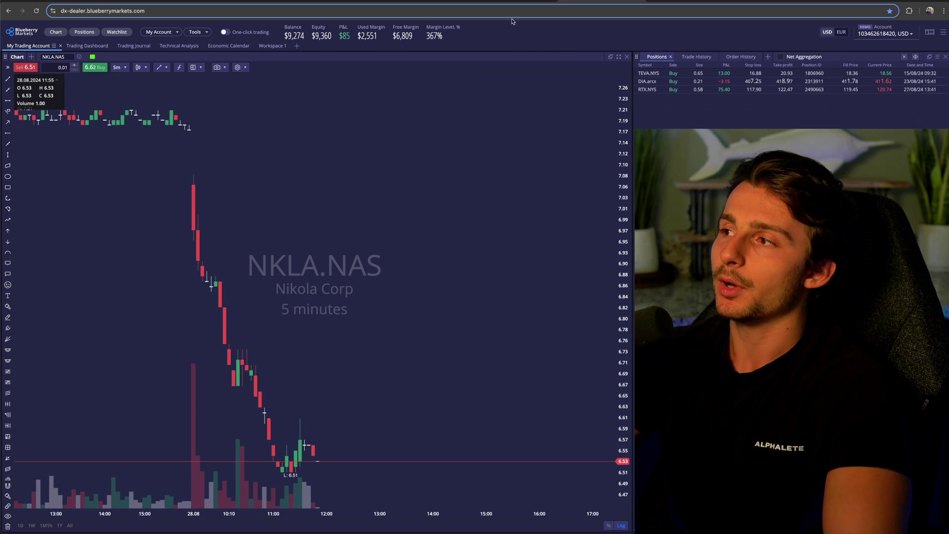
{"action": "left_click", "coordinate": [929, 34]}
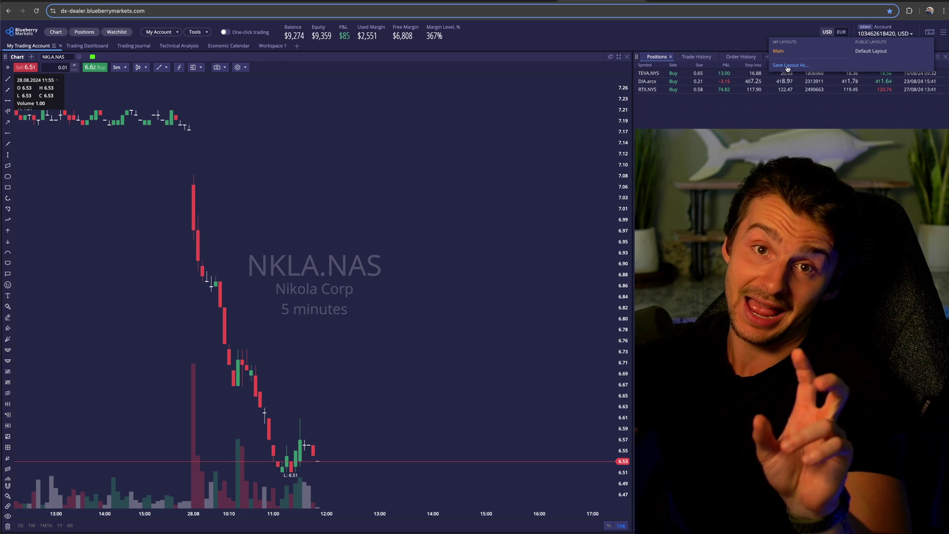
{"action": "left_click", "coordinate": [789, 66]}
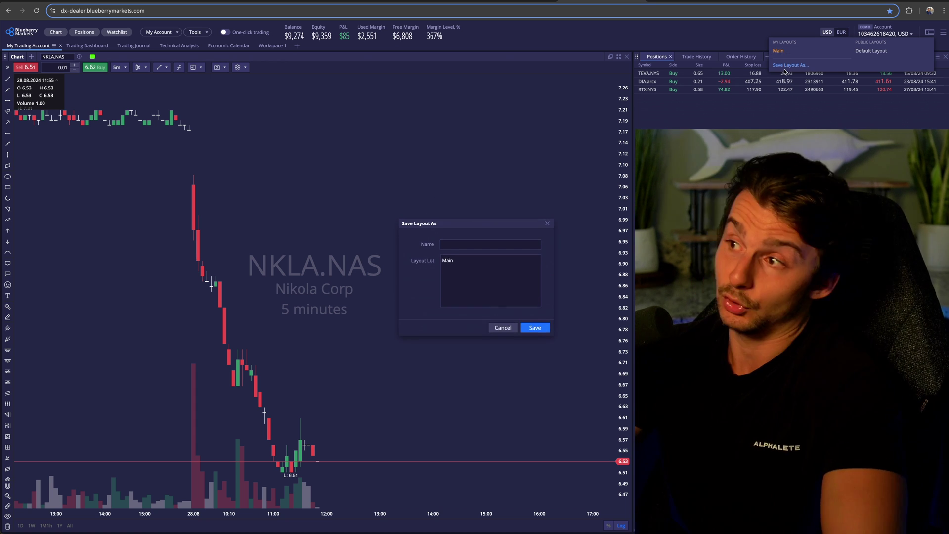
{"action": "left_click", "coordinate": [444, 245]}
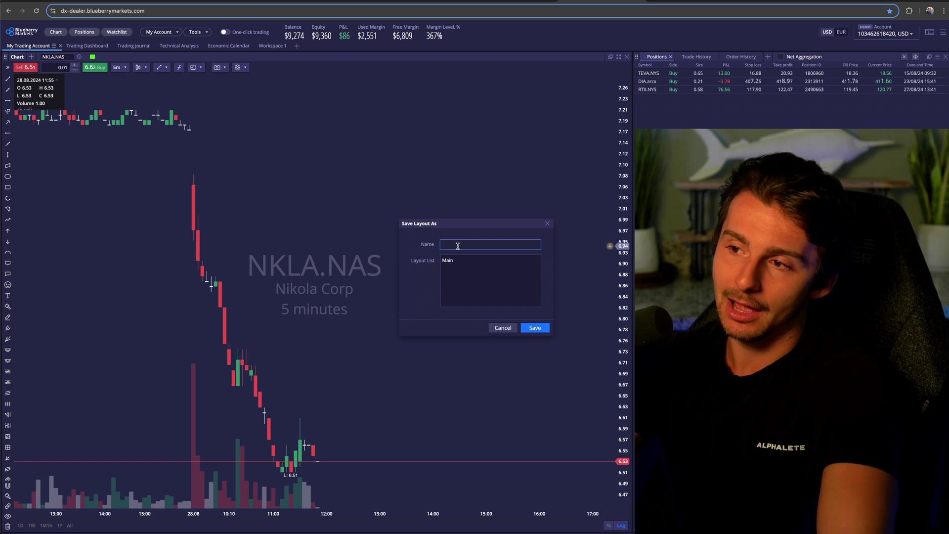
{"action": "left_click", "coordinate": [502, 328]}
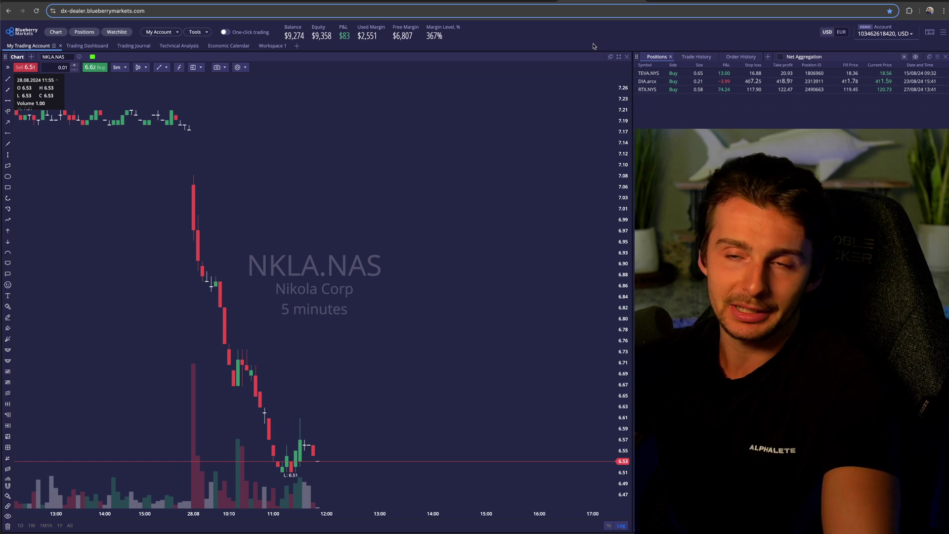
Examine the platform settings menu and the one-click trading terms, without accepting the terms.
{"action": "left_click", "coordinate": [944, 33]}
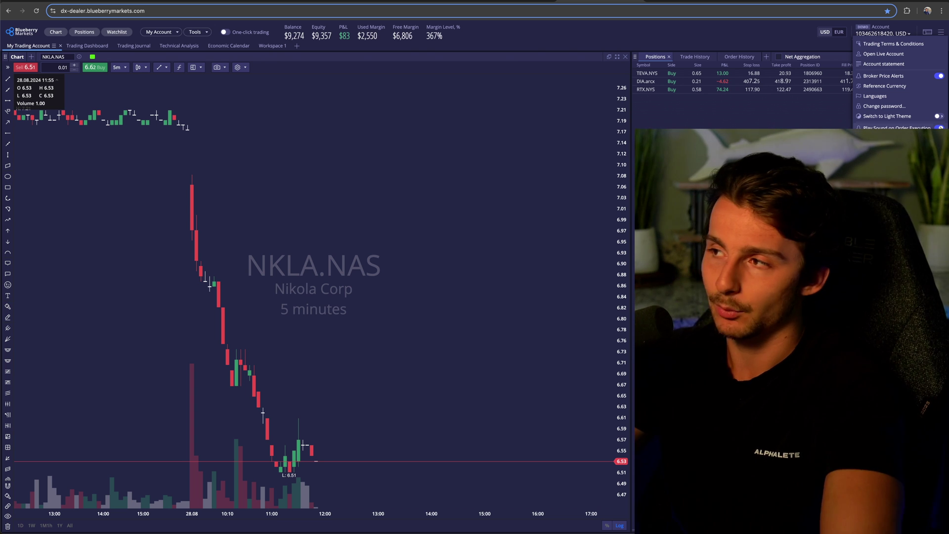
{"action": "key", "text": "Escape"}
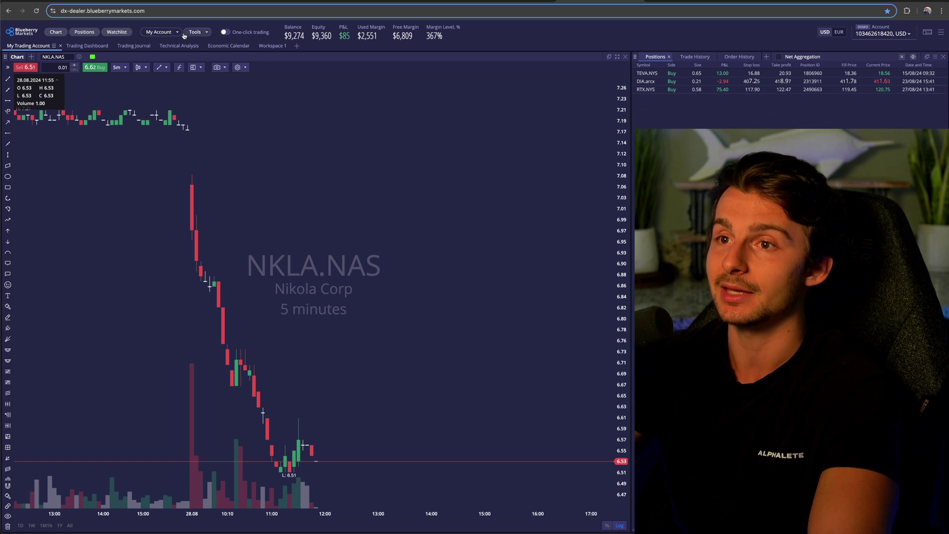
{"action": "left_click", "coordinate": [228, 34]}
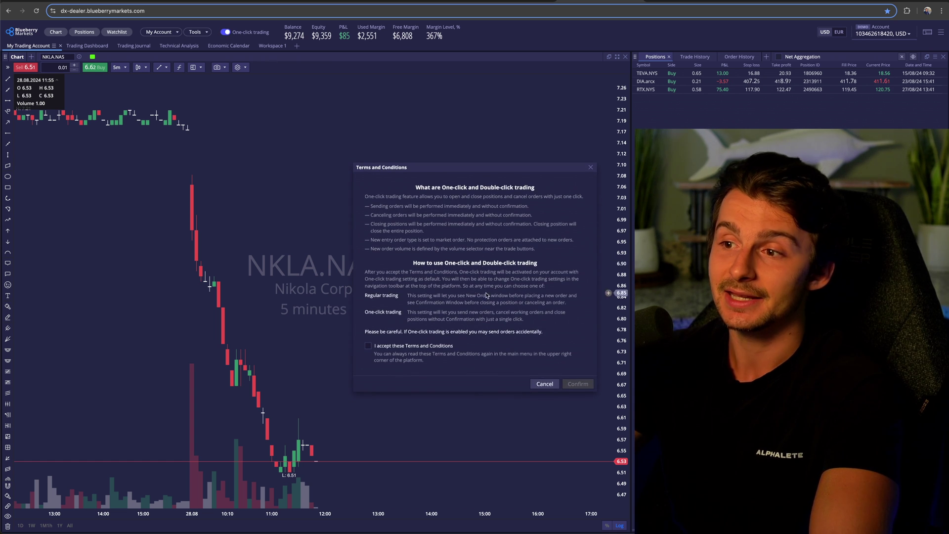
{"action": "left_click", "coordinate": [544, 384]}
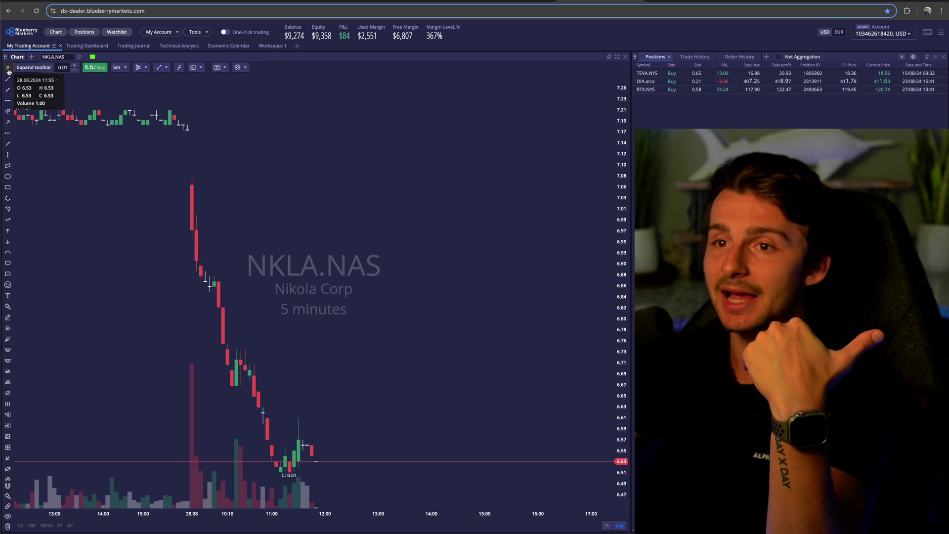
Expand the chart's drawing toolbar to look through all named drawing tools, and collapse it again.
{"action": "left_click", "coordinate": [7, 68]}
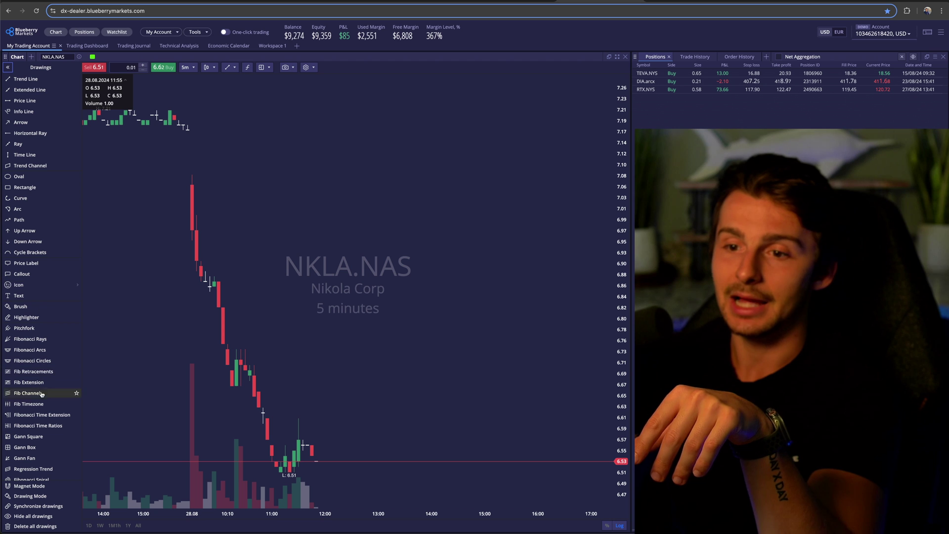
{"action": "scroll", "coordinate": [33, 434], "scroll_direction": "down", "scroll_amount": 2}
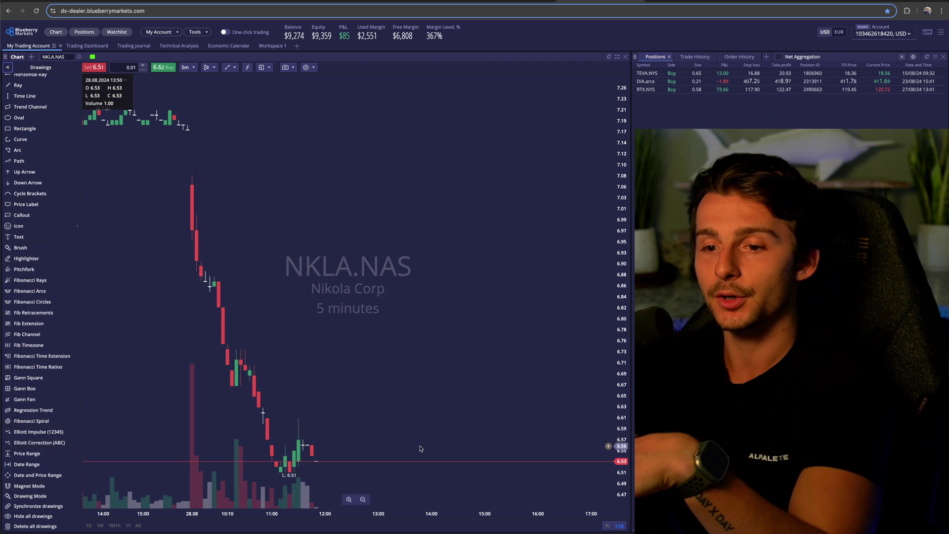
{"action": "scroll", "coordinate": [31, 380], "scroll_direction": "up", "scroll_amount": 2}
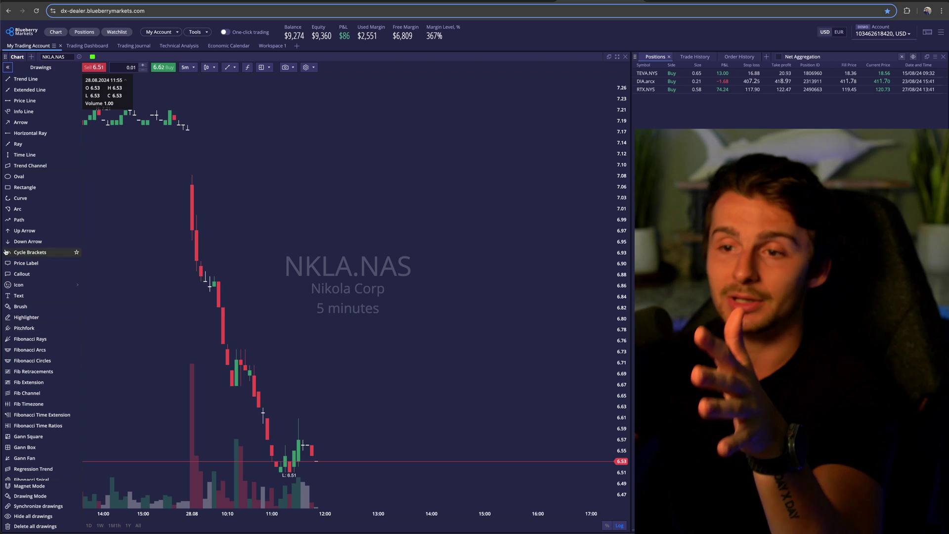
{"action": "scroll", "coordinate": [45, 410], "scroll_direction": "down", "scroll_amount": 2}
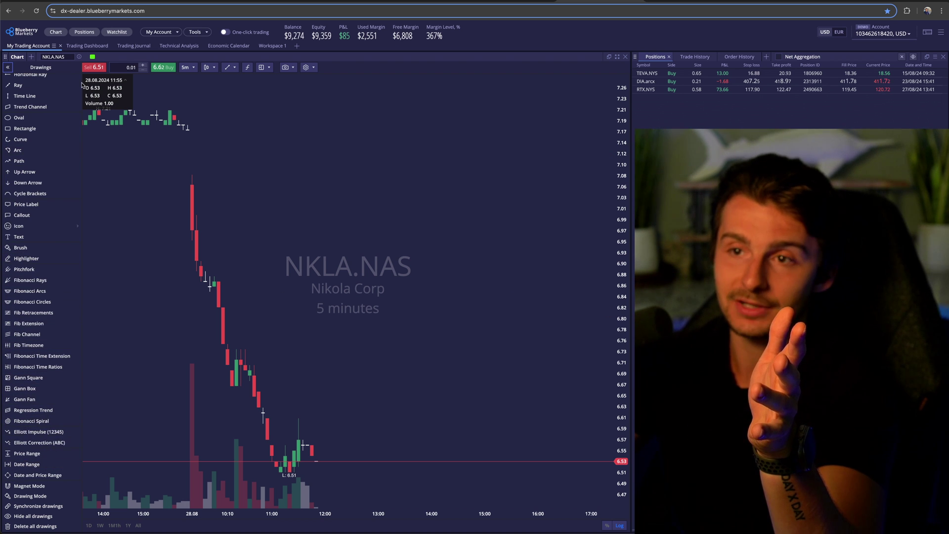
{"action": "left_click", "coordinate": [8, 68]}
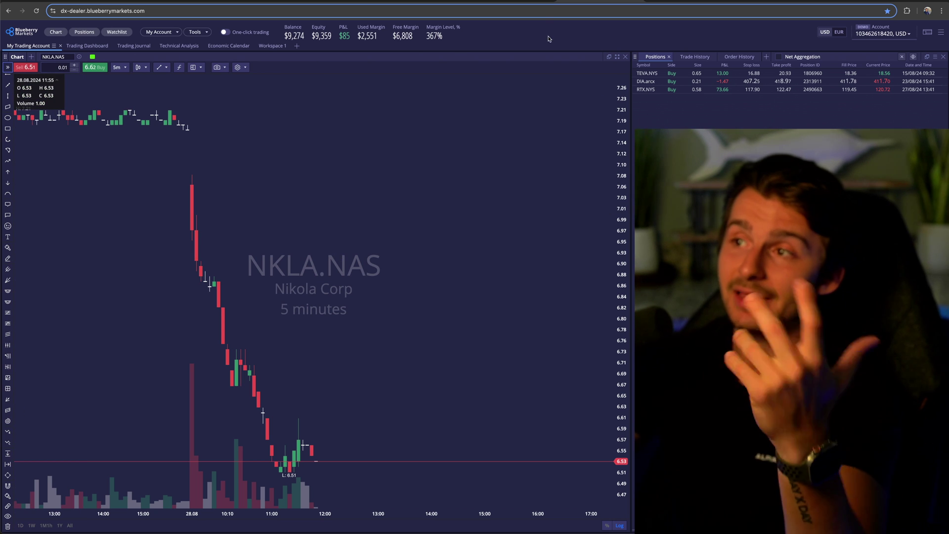
{"action": "key", "text": "ctrl+Tab"}
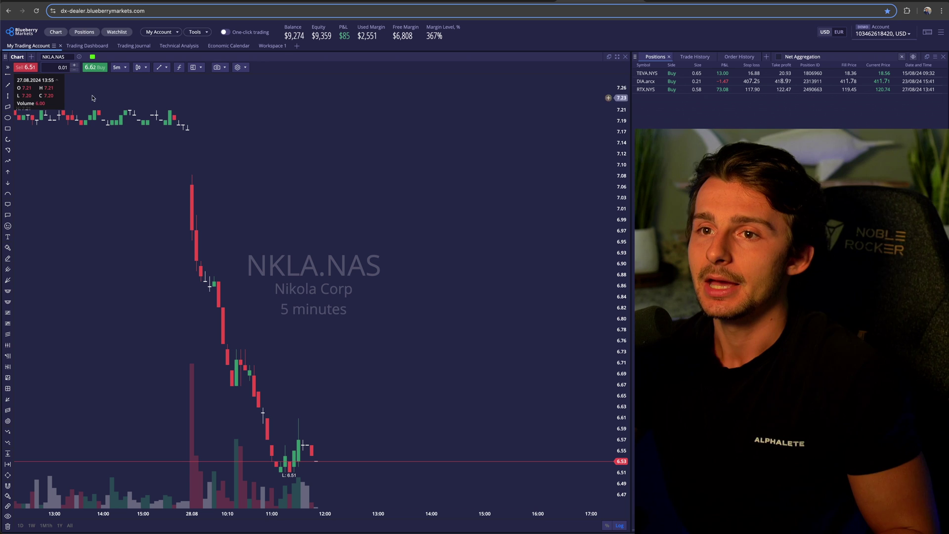
Set the trade size to 0.5 lots and start a NKLA.NAS buy order with order type Market.
{"action": "left_click", "coordinate": [58, 67]}
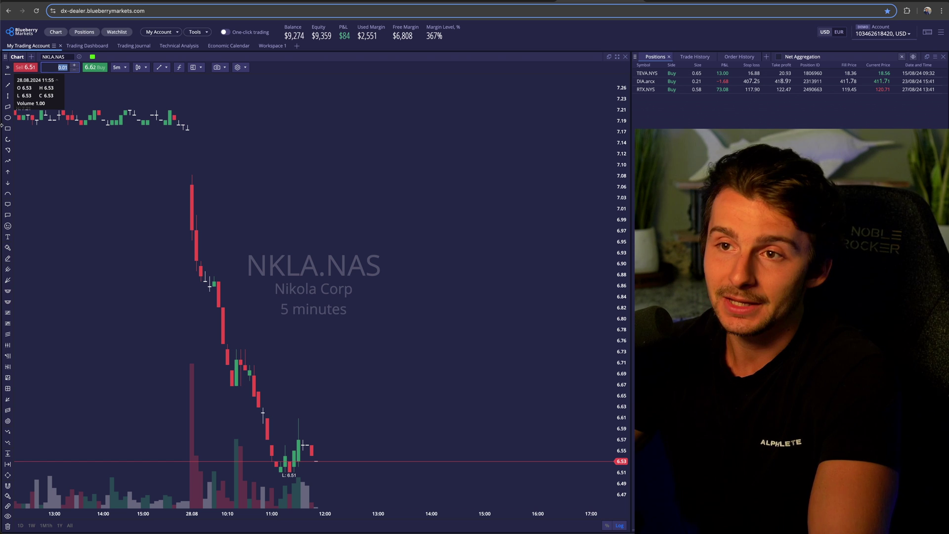
{"action": "left_click", "coordinate": [346, 244]}
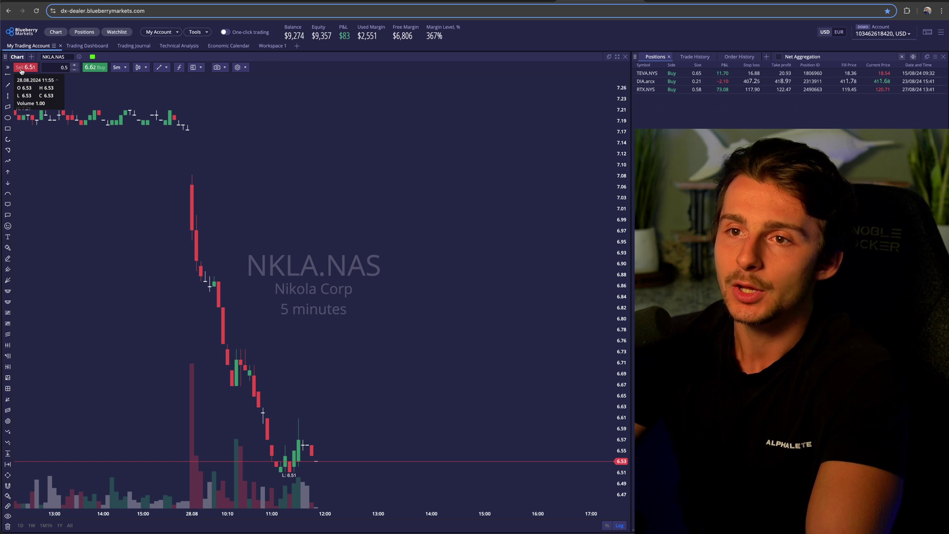
{"action": "left_click", "coordinate": [90, 70]}
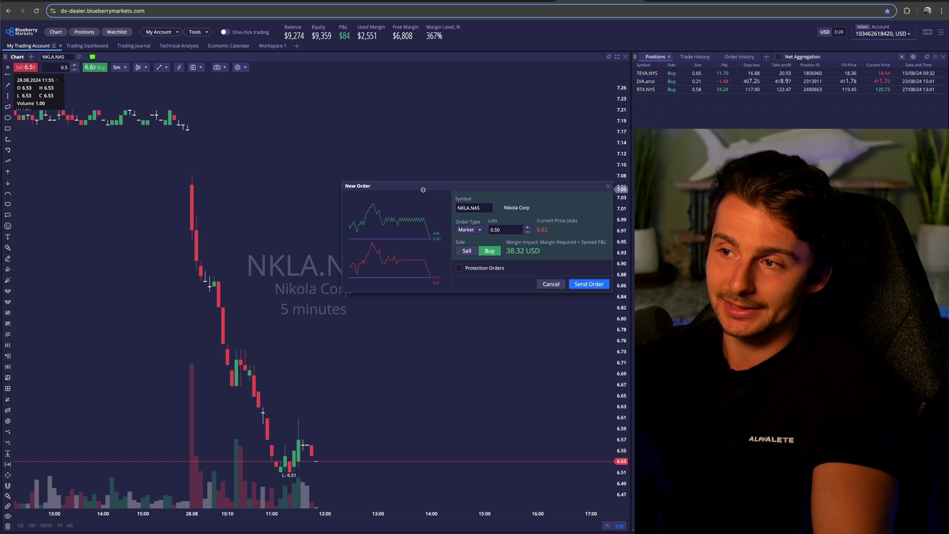
{"action": "left_click", "coordinate": [475, 231]}
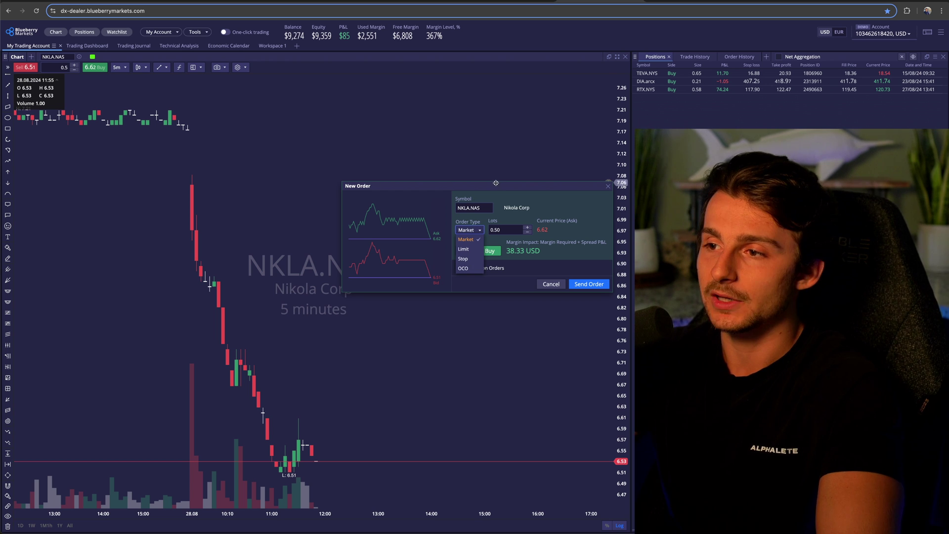
{"action": "left_click", "coordinate": [466, 240]}
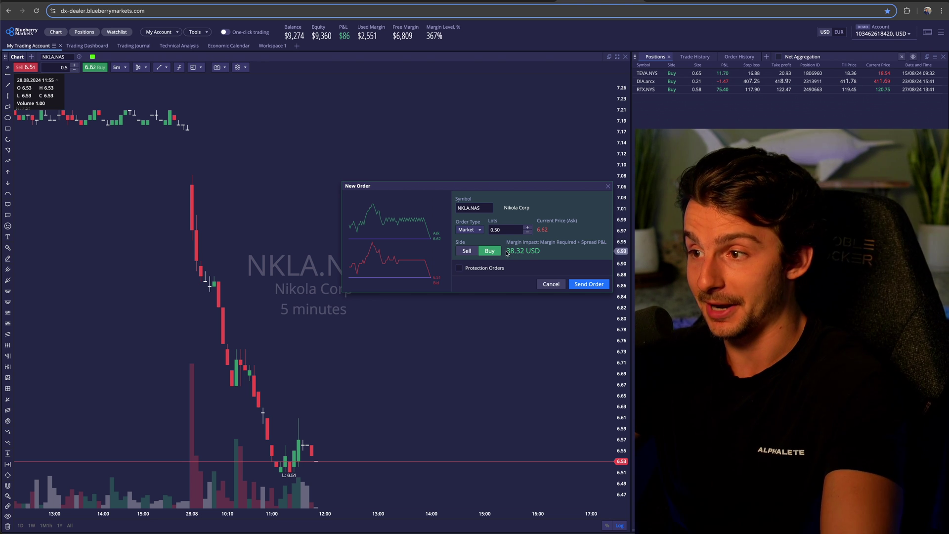
Enable protection orders on the buy order, with a stop loss at 6.40 and a take profit at 7.00.
{"action": "left_click", "coordinate": [473, 269]}
{"action": "left_click", "coordinate": [471, 279]}
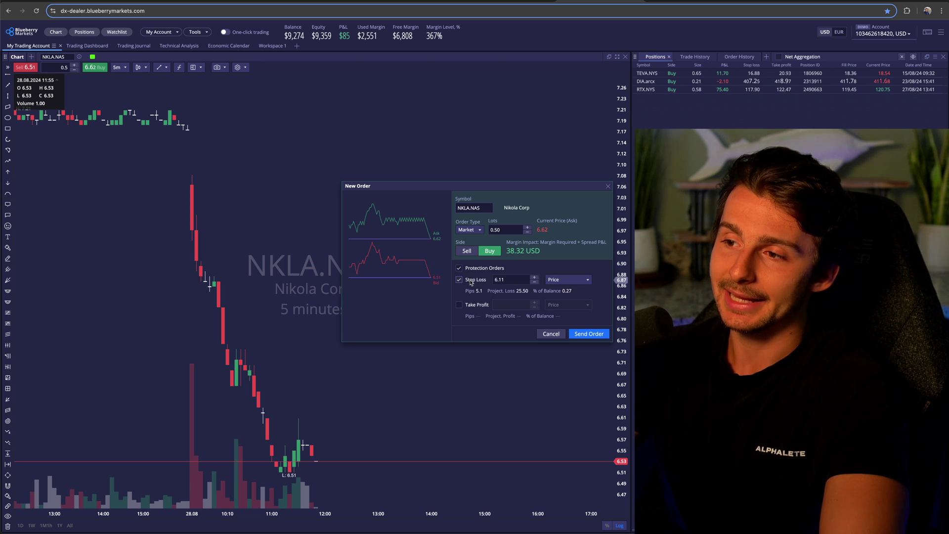
{"action": "left_click", "coordinate": [470, 307]}
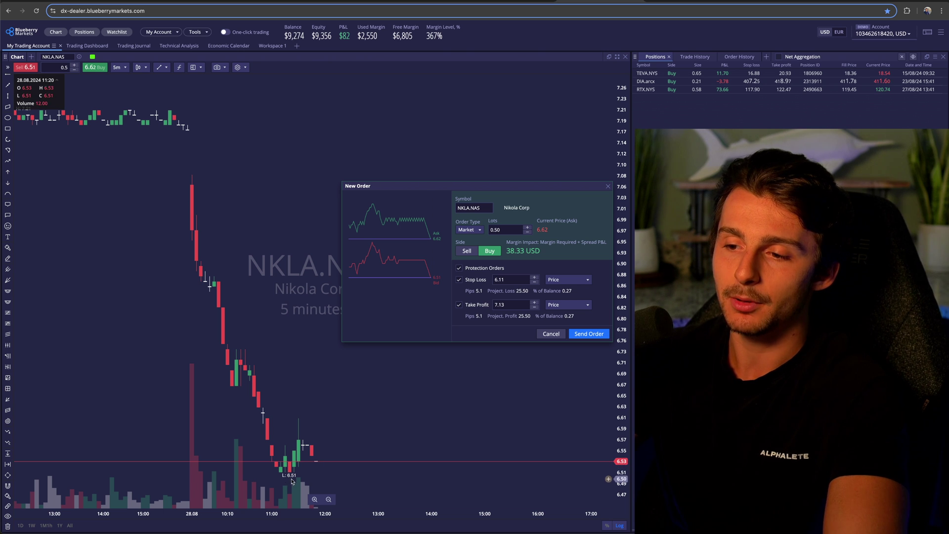
{"action": "double_click", "coordinate": [513, 279]}
{"action": "type", "text": "6.40"}
{"action": "left_click", "coordinate": [513, 304]}
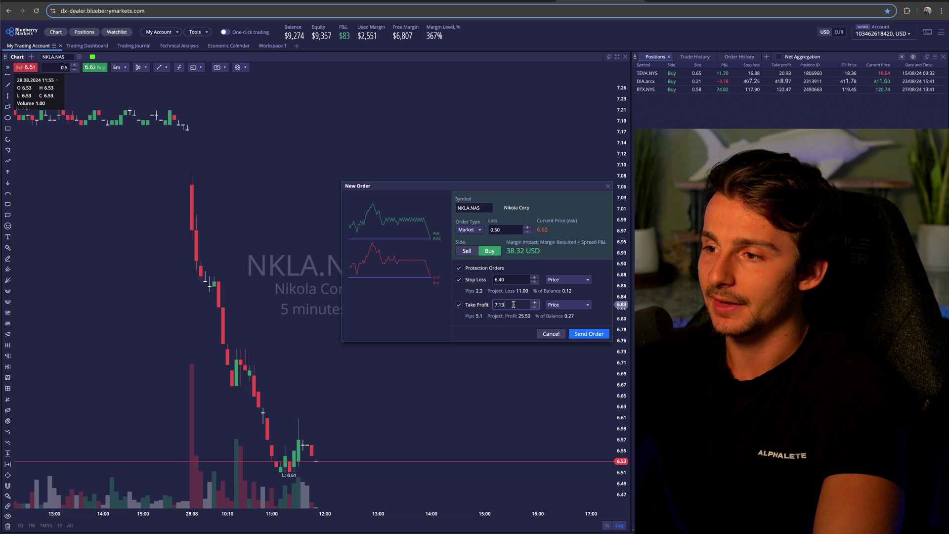
{"action": "type", "text": "7.00"}
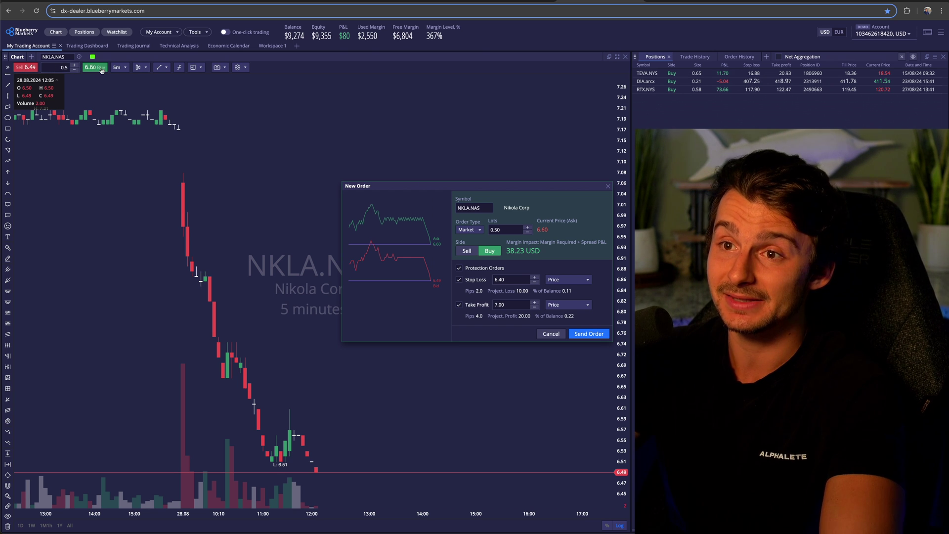
Change the order type to Limit with a limit price of 6.40 and lower the stop loss to 6.30.
{"action": "left_click", "coordinate": [469, 230]}
{"action": "left_click", "coordinate": [467, 249]}
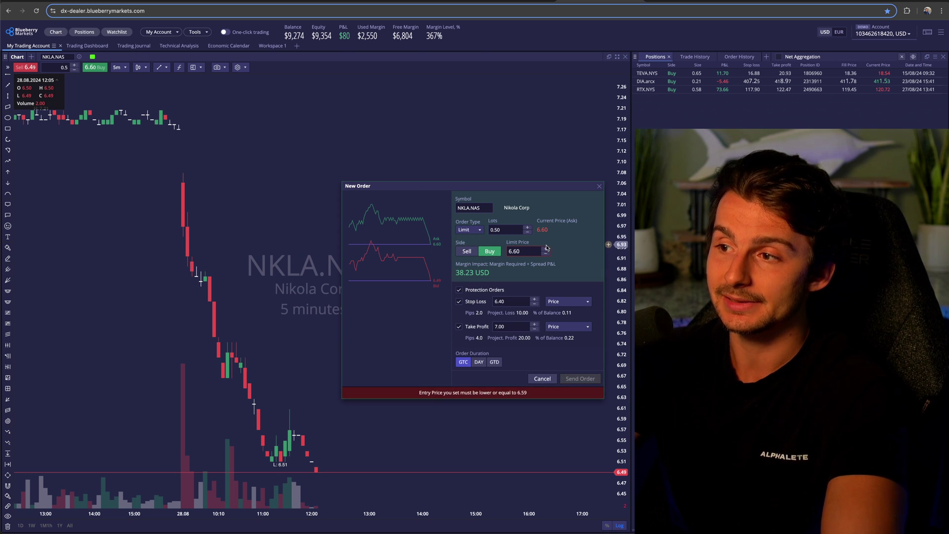
{"action": "left_click", "coordinate": [531, 250]}
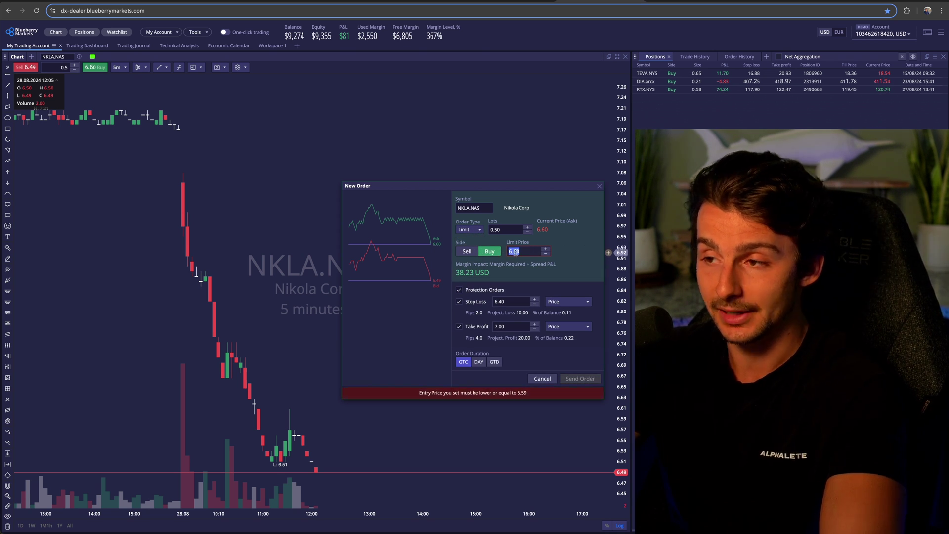
{"action": "key", "text": "BackSpace"}
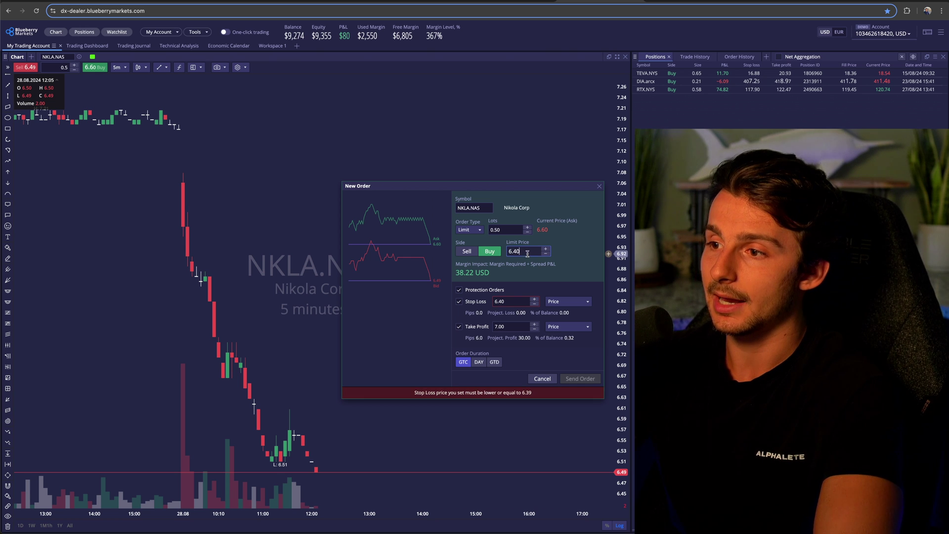
{"action": "key", "text": "BackSpace"}
{"action": "key", "text": "BackSpace"}
{"action": "type", "text": "30"}
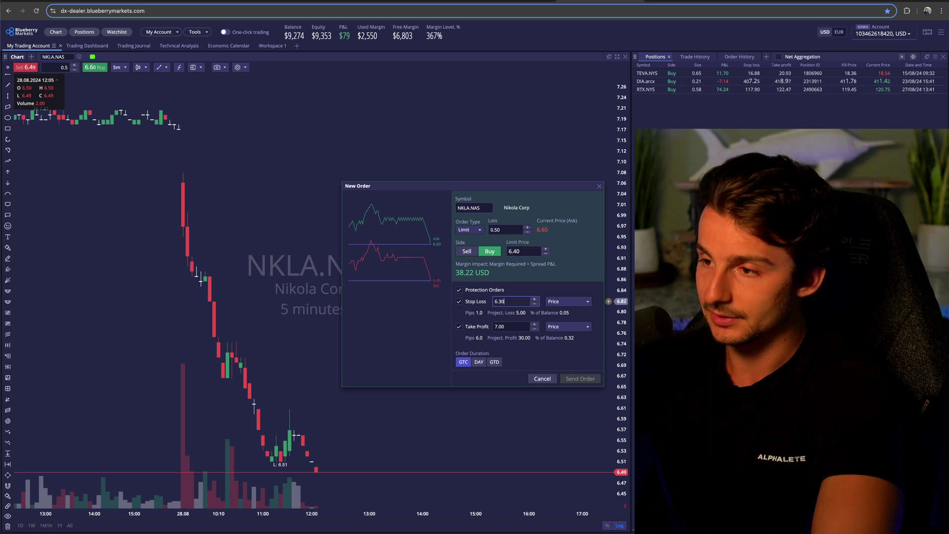
{"action": "left_click", "coordinate": [511, 292]}
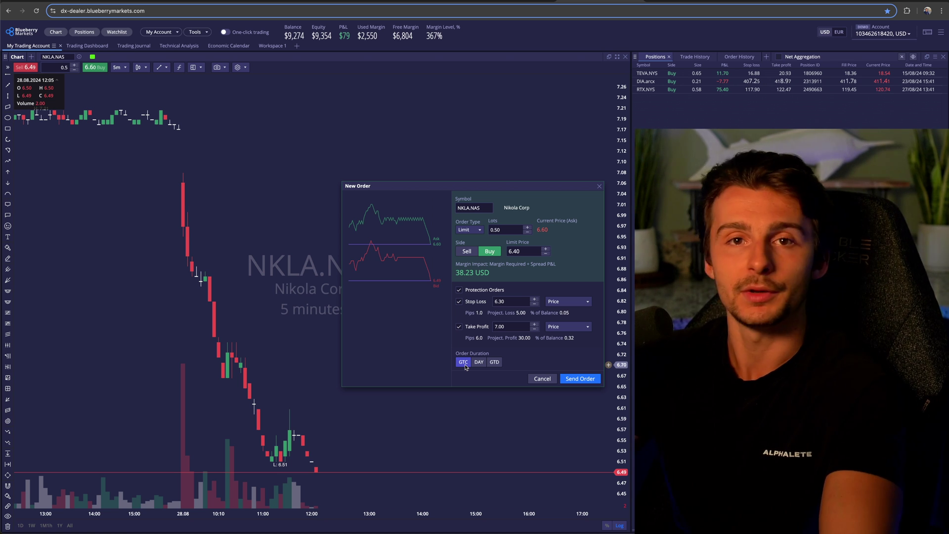
Compare the DAY and GTD order durations, keep GTC, and send the limit buy order.
{"action": "left_click", "coordinate": [478, 362]}
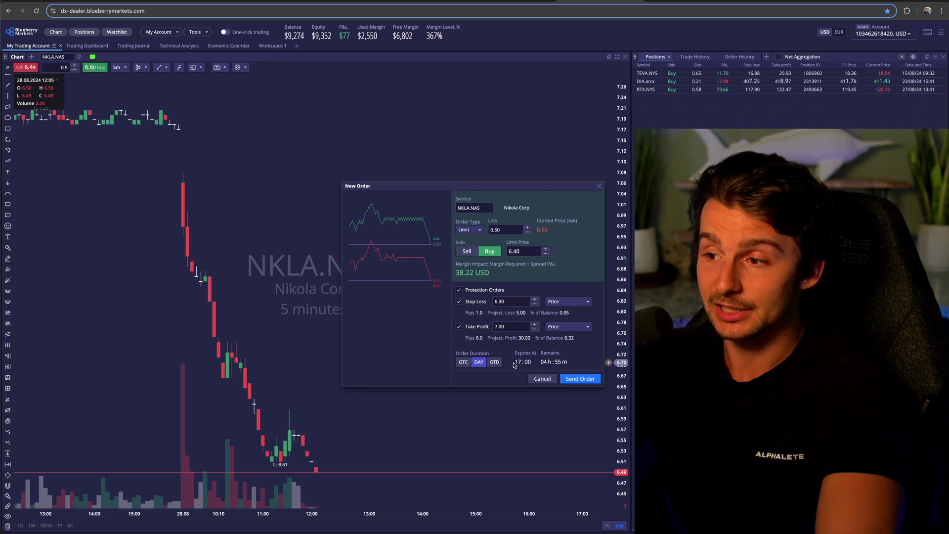
{"action": "left_click", "coordinate": [494, 362]}
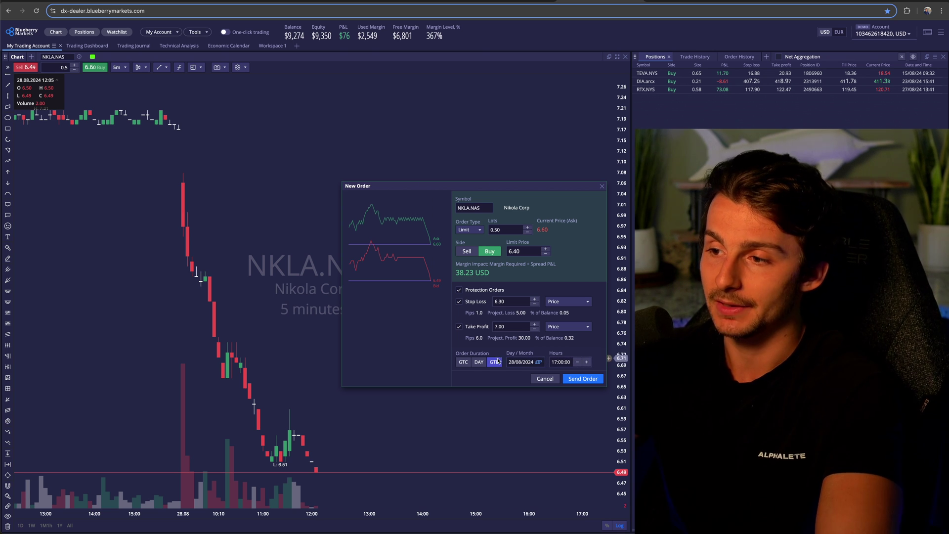
{"action": "left_click", "coordinate": [463, 362]}
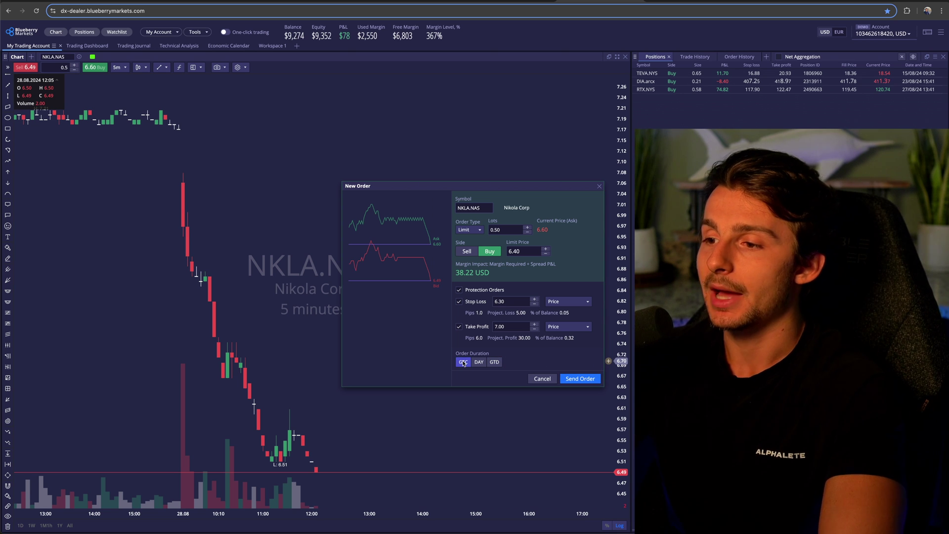
{"action": "left_click", "coordinate": [480, 362]}
{"action": "left_click", "coordinate": [464, 362]}
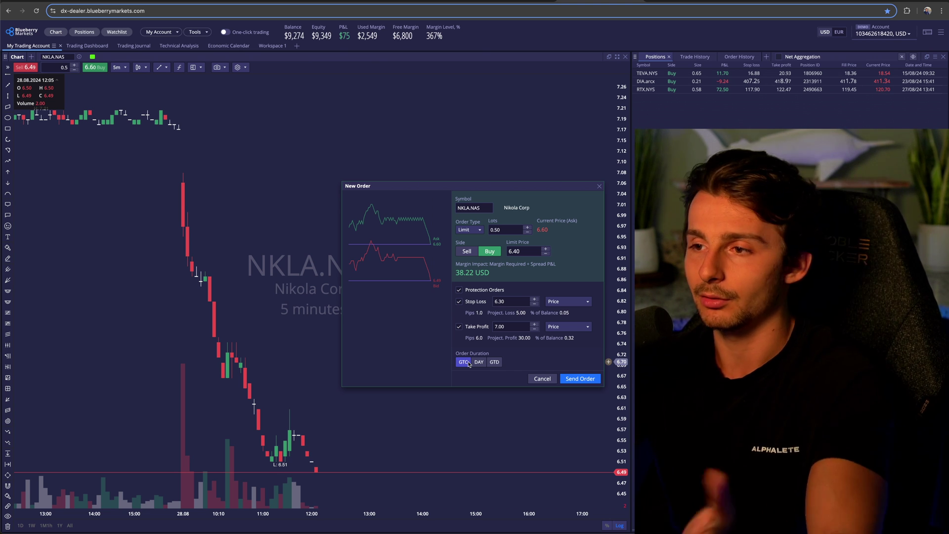
{"action": "left_click", "coordinate": [571, 379]}
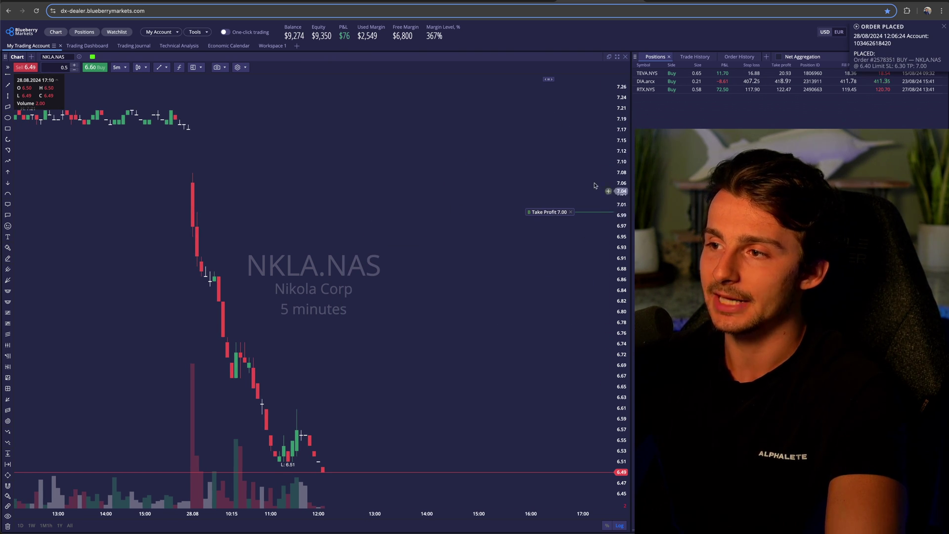
Compress the NKLA.NAS chart's price scale until the limit order, stop loss and take profit levels all fit in view.
{"action": "left_click_drag", "start_coordinate": [621, 168], "coordinate": [625, 365]}
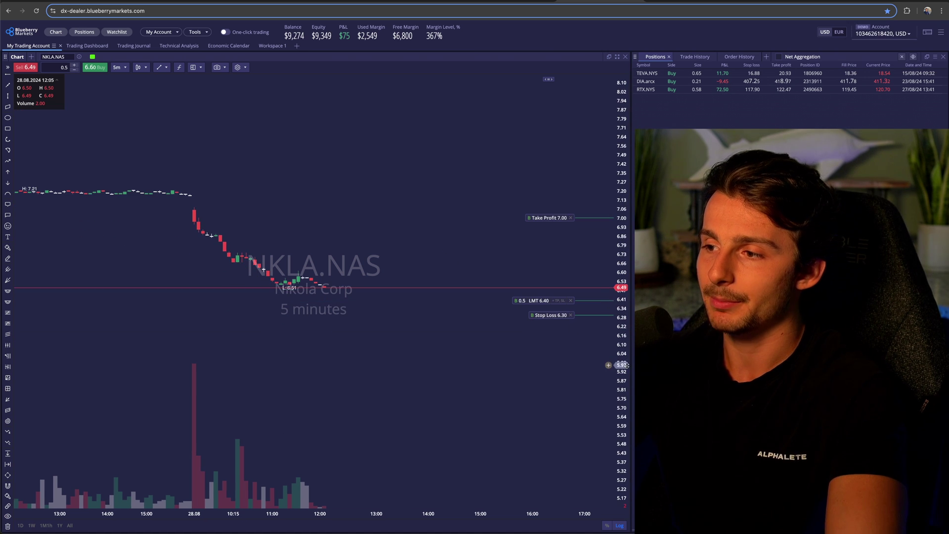
{"action": "double_click", "coordinate": [626, 365]}
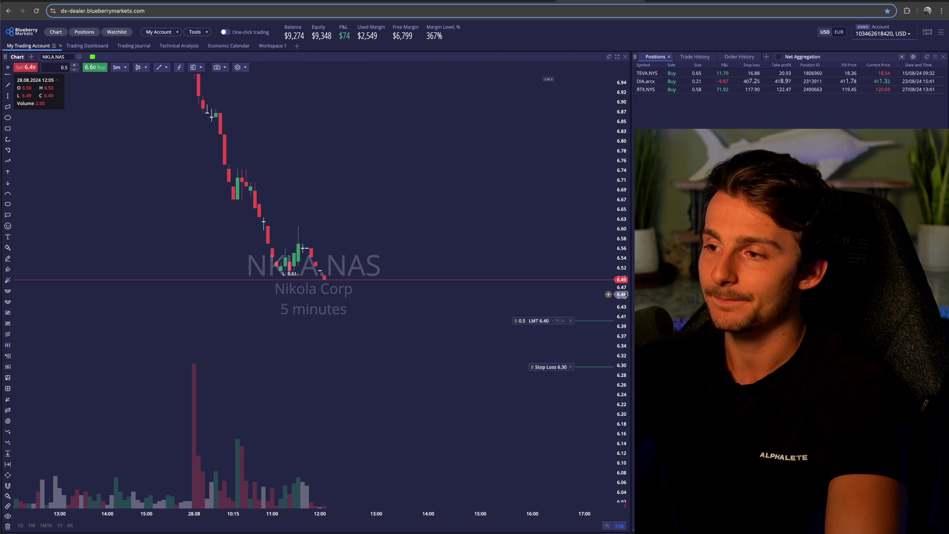
{"action": "left_click_drag", "start_coordinate": [624, 295], "coordinate": [624, 331]}
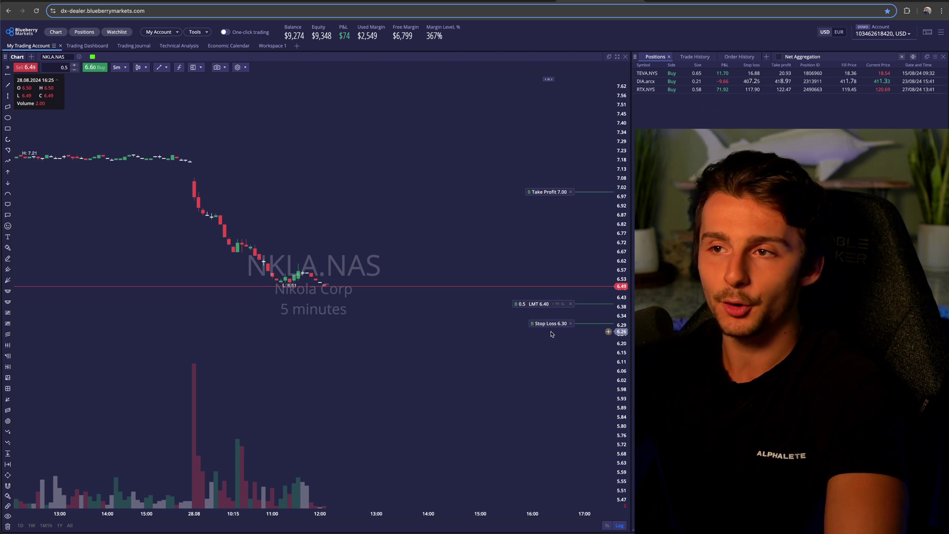
Try moving the order's take profit to 7.05, review the order fields and both protection unit options, and cancel the edit.
{"action": "mouse_move", "coordinate": [541, 191]}
{"action": "left_mouse_down"}
{"action": "mouse_move", "coordinate": [547, 138]}
{"action": "mouse_move", "coordinate": [545, 181]}
{"action": "left_mouse_up"}
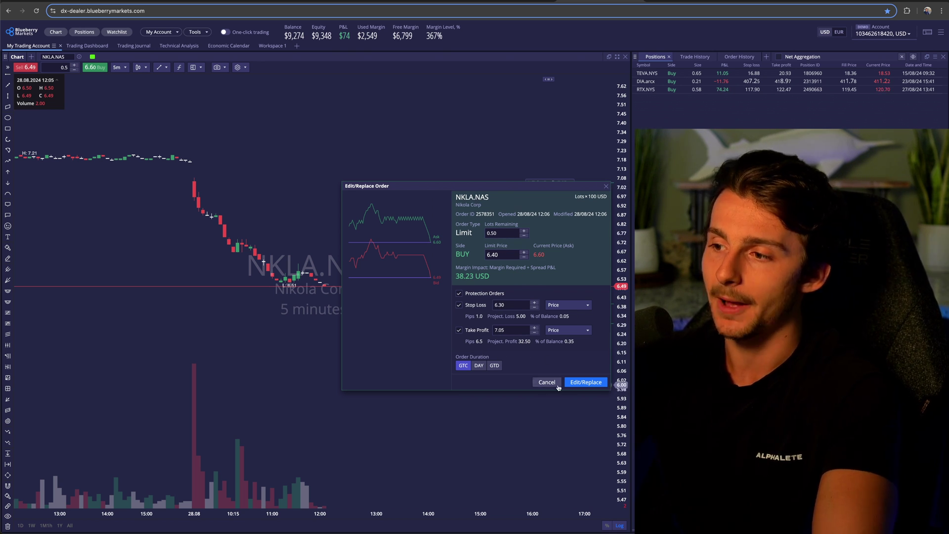
{"action": "left_click", "coordinate": [499, 234]}
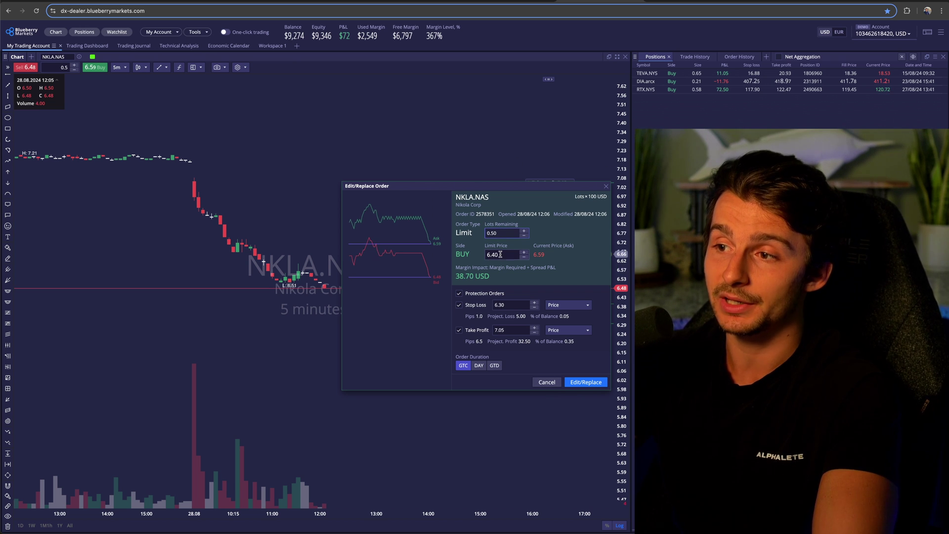
{"action": "key", "text": "Tab"}
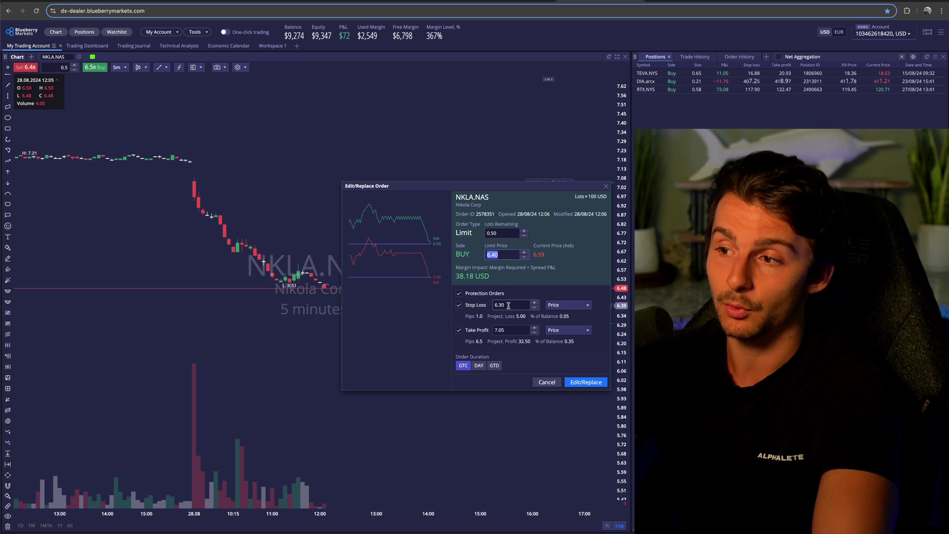
{"action": "left_click_drag", "start_coordinate": [505, 330], "coordinate": [500, 330]}
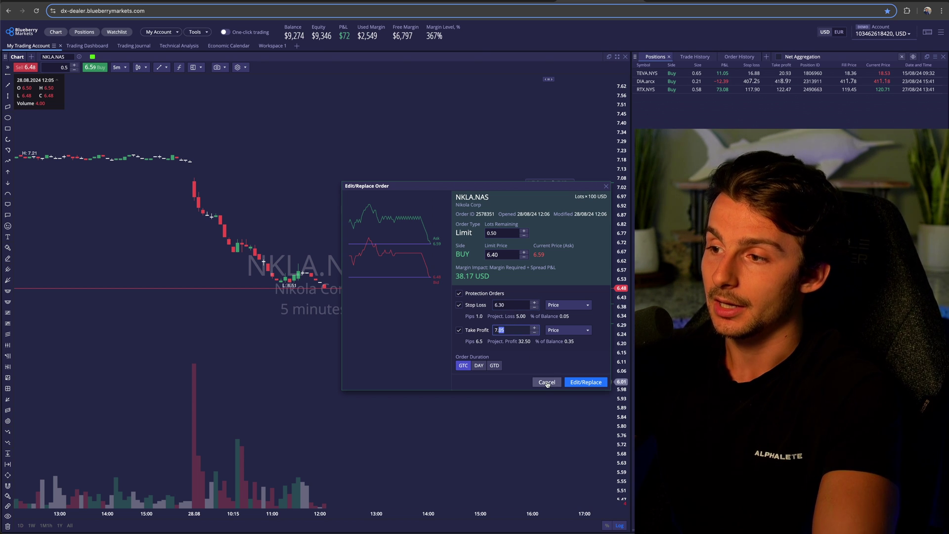
{"action": "left_click", "coordinate": [568, 331]}
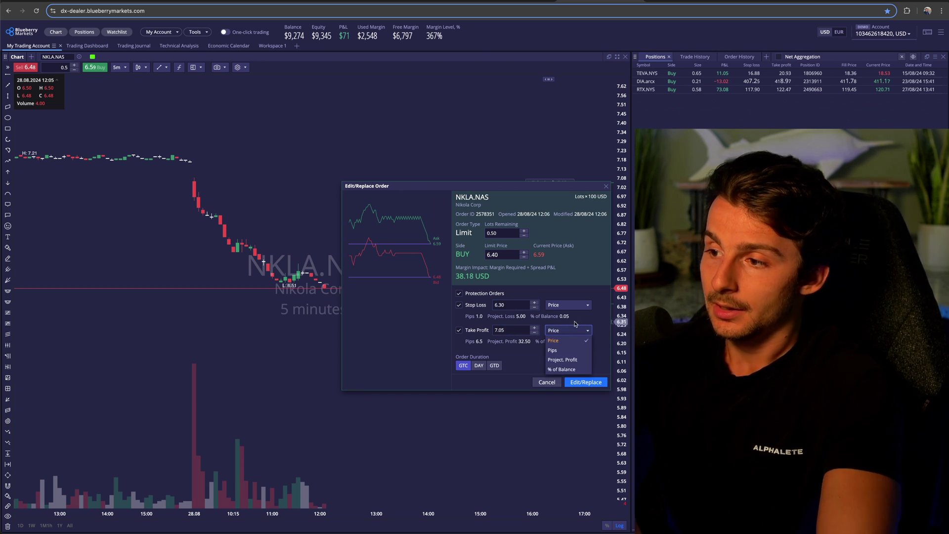
{"action": "left_click", "coordinate": [515, 304]}
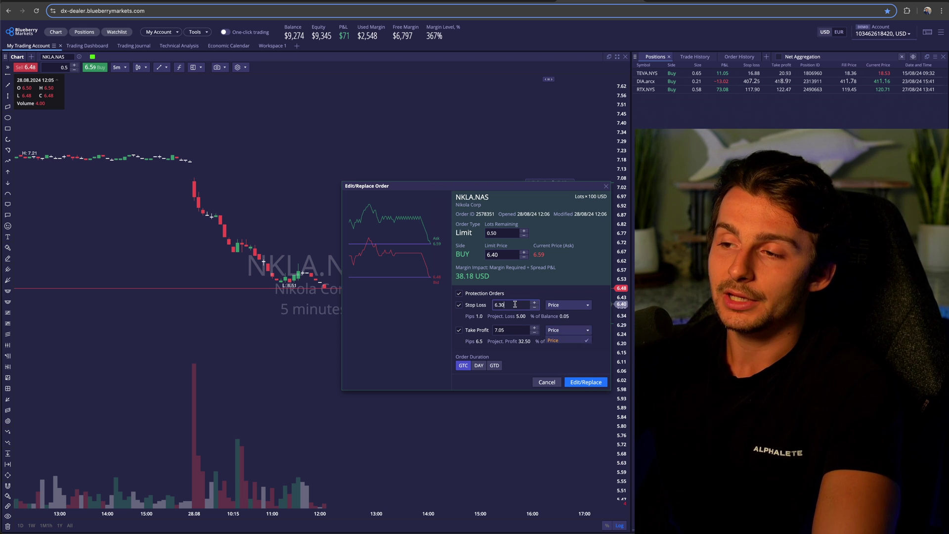
{"action": "left_click", "coordinate": [564, 307]}
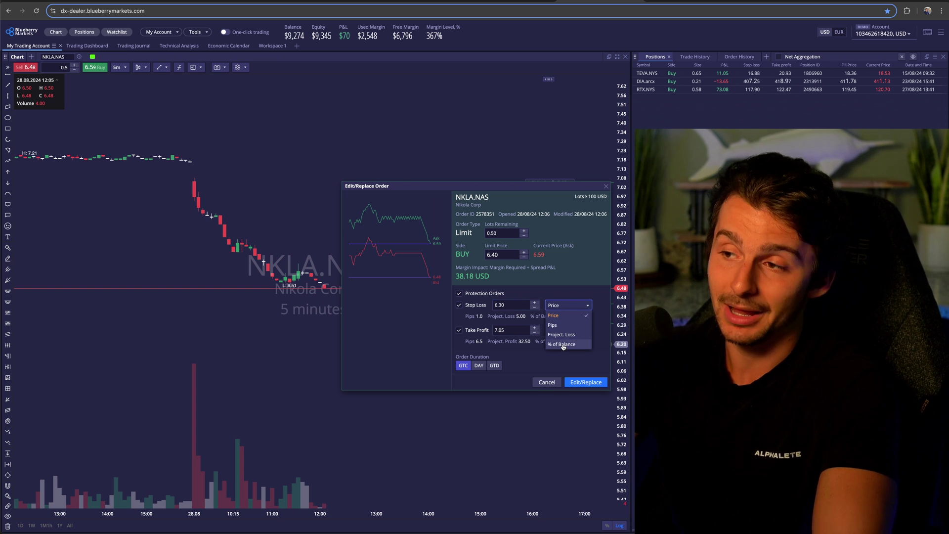
{"action": "left_click", "coordinate": [566, 306]}
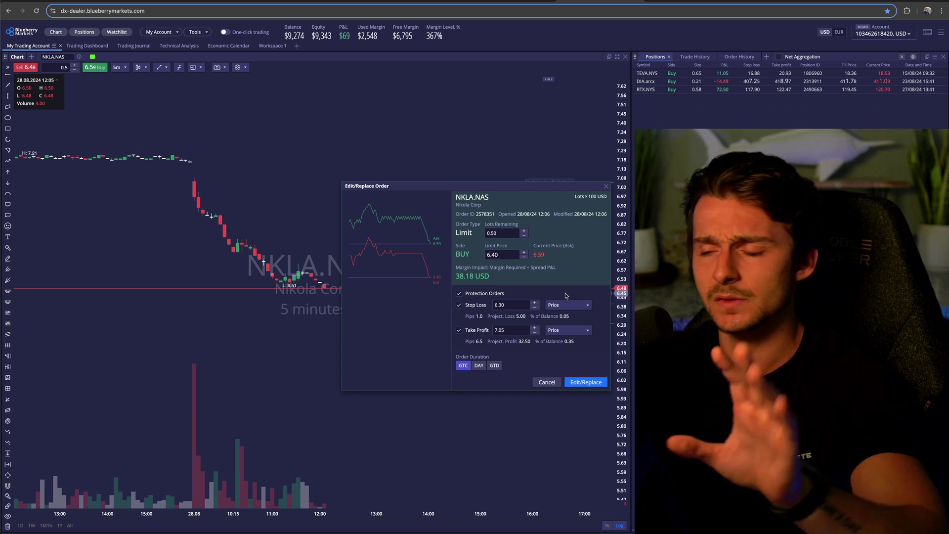
{"action": "left_click", "coordinate": [546, 382]}
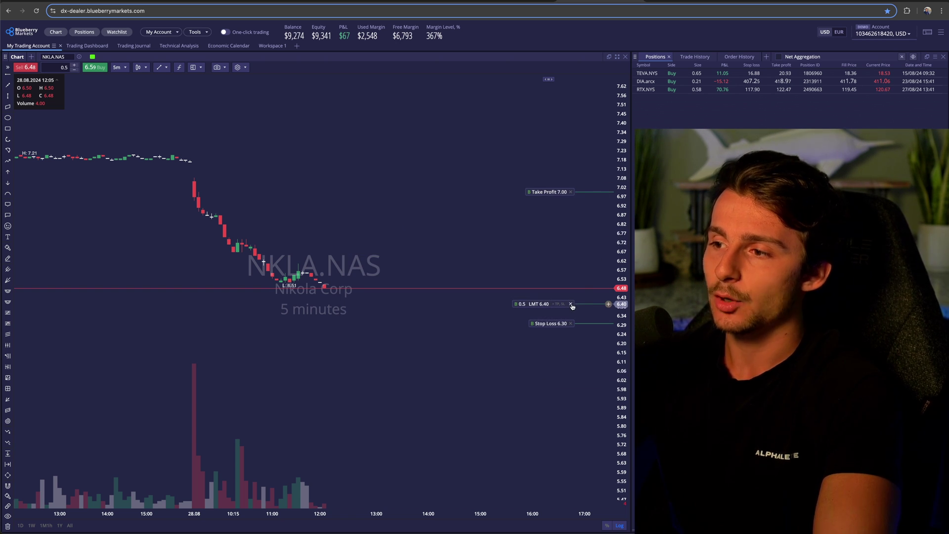
Remove both the take profit and the stop loss from the NKLA.NAS limit order and apply the change.
{"action": "left_click", "coordinate": [571, 194]}
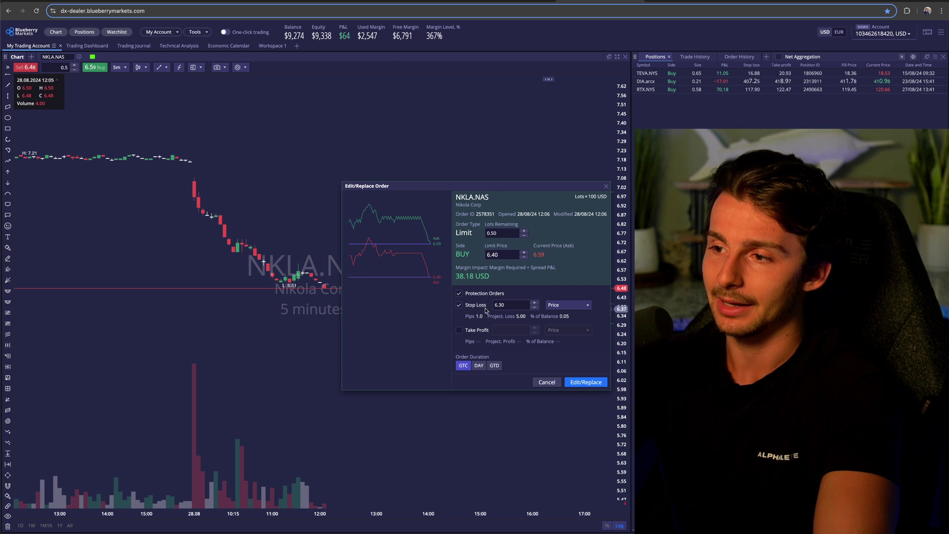
{"action": "left_click", "coordinate": [458, 306]}
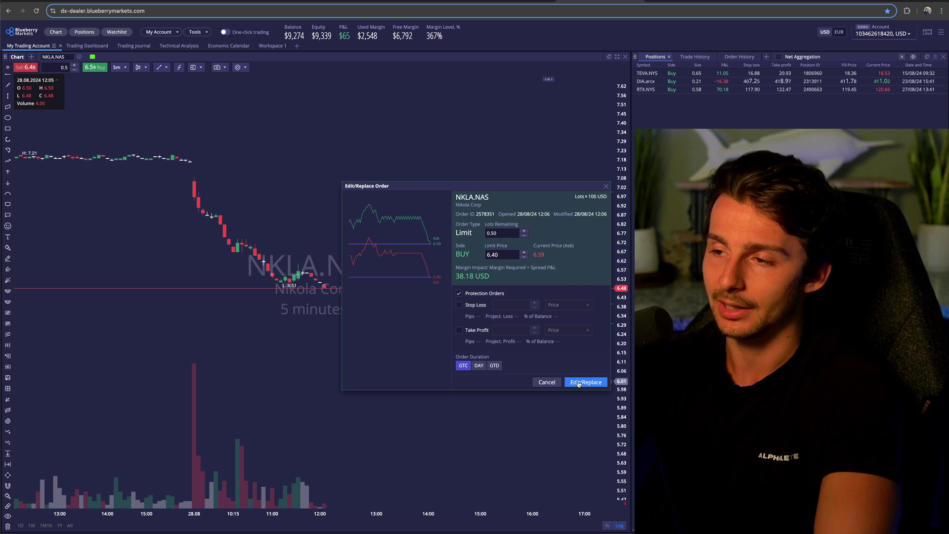
{"action": "left_click", "coordinate": [579, 382]}
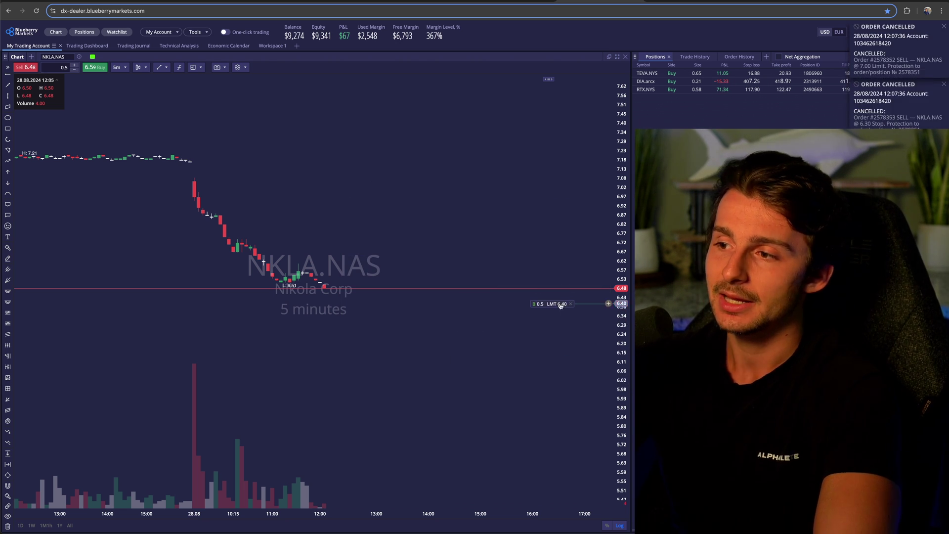
Cancel the pending 0.5-lot NKLA.NAS buy limit order at 6.40.
{"action": "mouse_move", "coordinate": [548, 306]}
{"action": "left_mouse_down"}
{"action": "mouse_move", "coordinate": [543, 291]}
{"action": "mouse_move", "coordinate": [546, 300]}
{"action": "left_mouse_up"}
{"action": "left_click", "coordinate": [547, 333]}
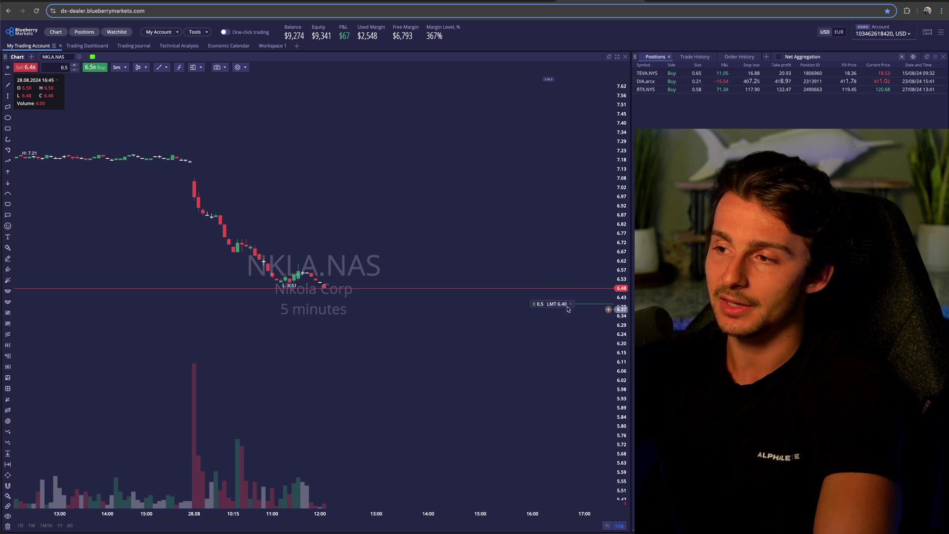
{"action": "left_click", "coordinate": [571, 303]}
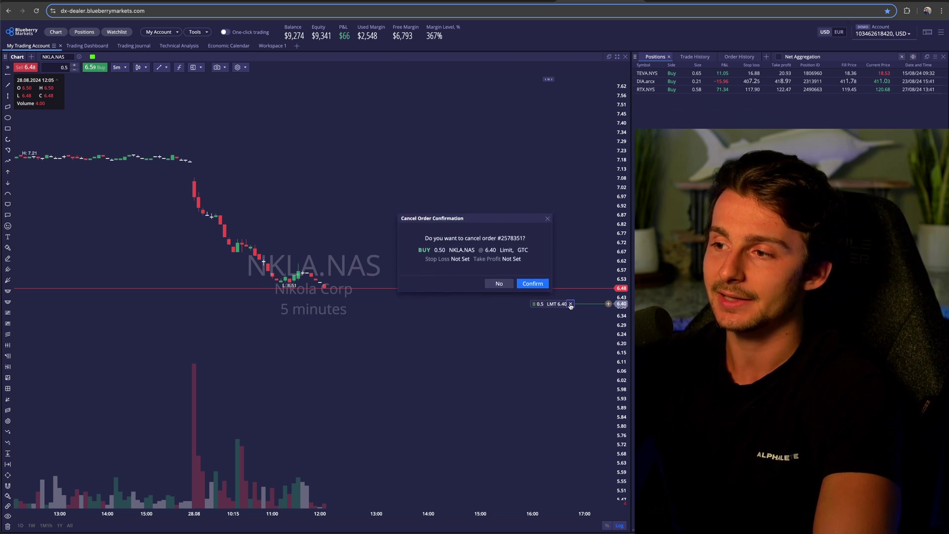
{"action": "left_click", "coordinate": [530, 282]}
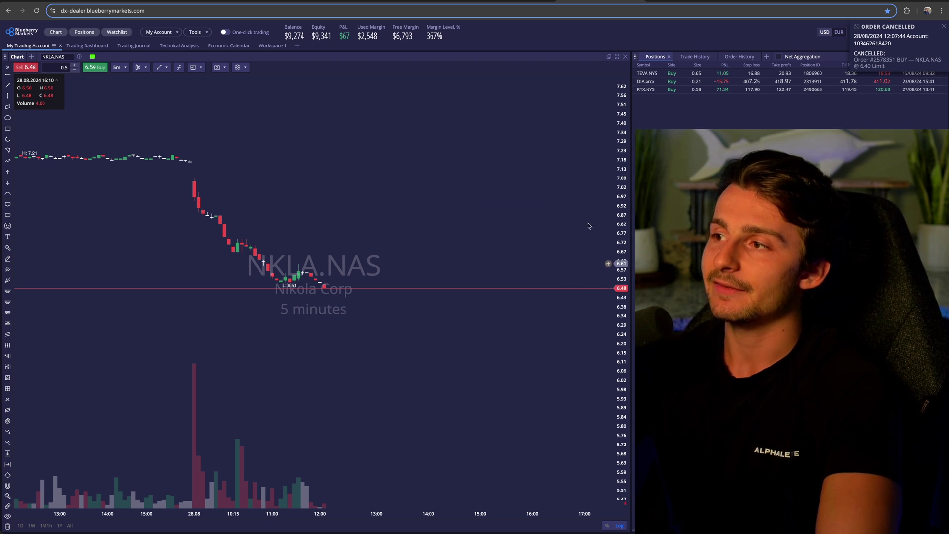
Check the stop loss and take profit settings of the open RTX.NYS position, and close them without changes.
{"action": "double_click", "coordinate": [711, 90]}
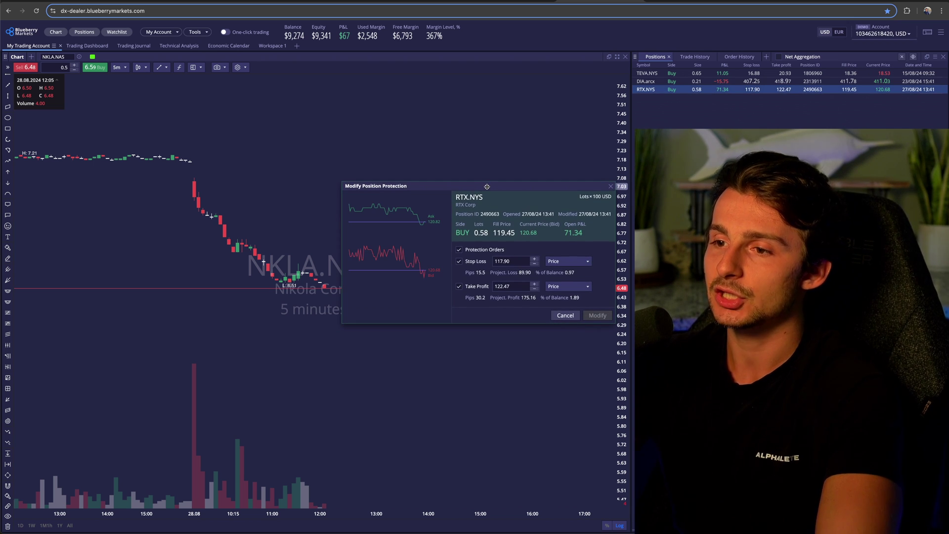
{"action": "left_click_drag", "start_coordinate": [487, 186], "coordinate": [409, 191]}
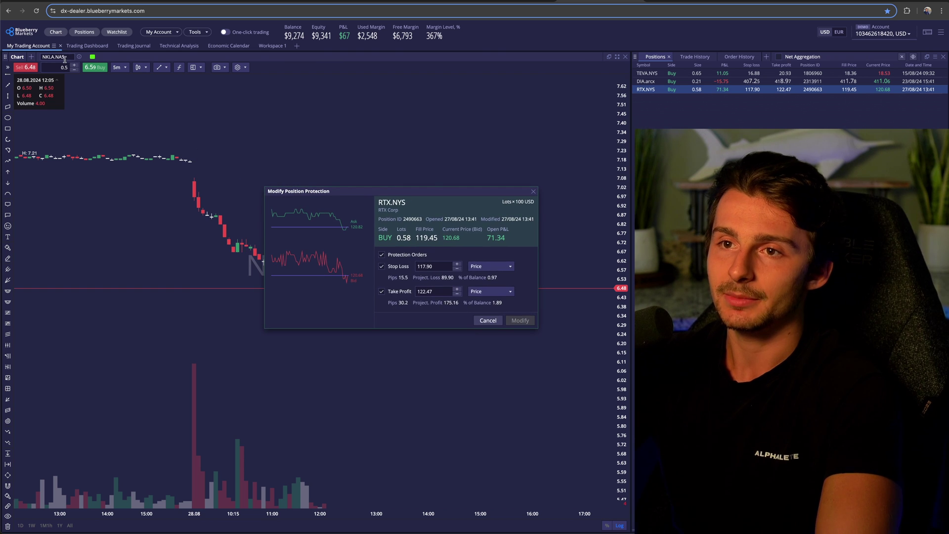
{"action": "left_click", "coordinate": [487, 320]}
Load the RTX.NYS chart and set its timeframe to 1 day, showing the position with its protection levels.
{"action": "left_click", "coordinate": [51, 57]}
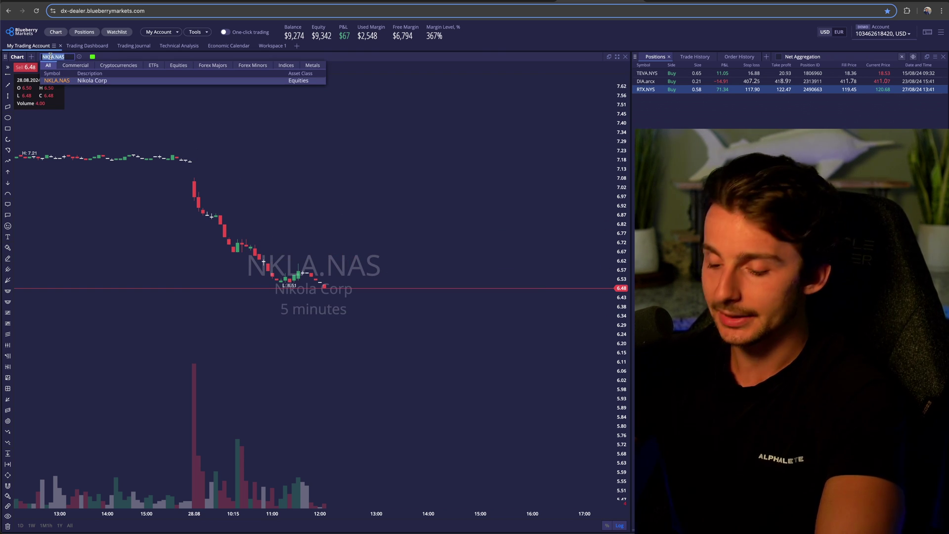
{"action": "type", "text": "rtx"}
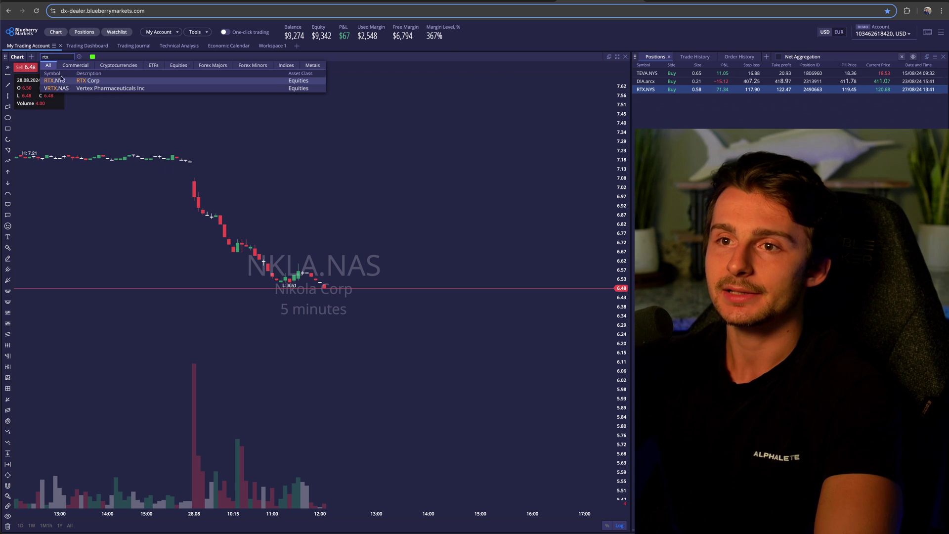
{"action": "left_click", "coordinate": [61, 81]}
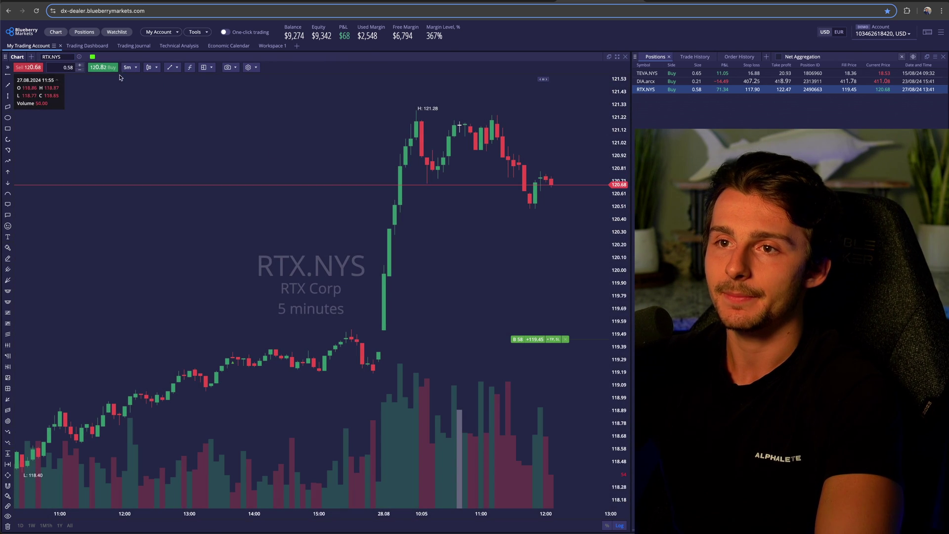
{"action": "left_click", "coordinate": [129, 68]}
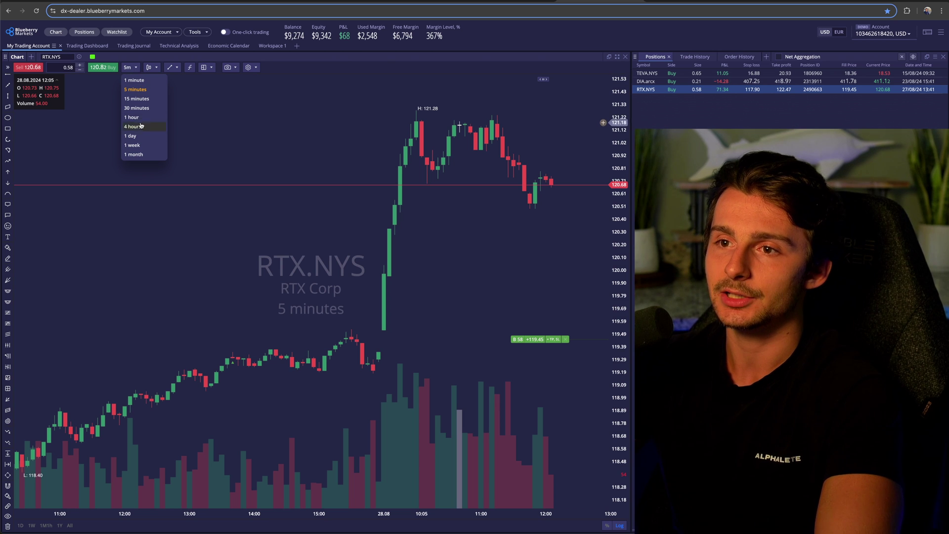
{"action": "left_click", "coordinate": [131, 135]}
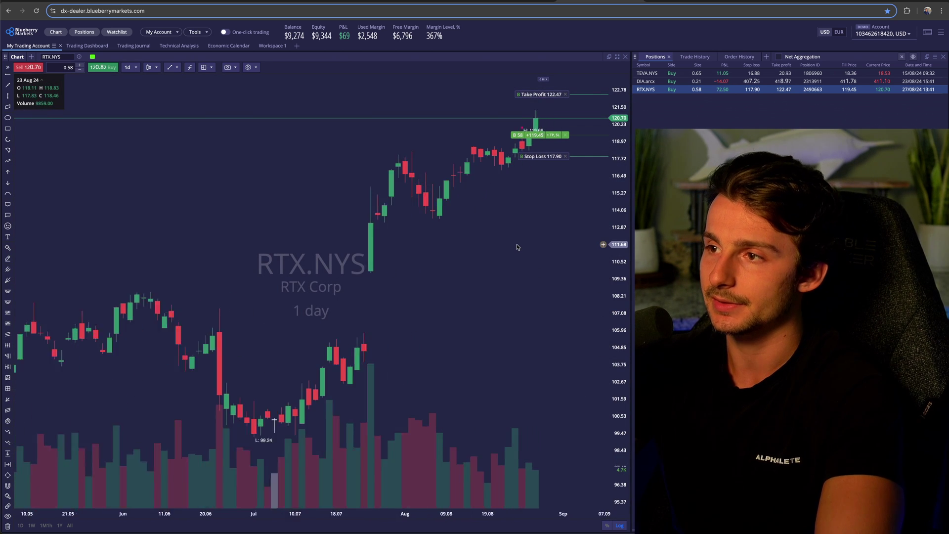
{"action": "scroll", "coordinate": [572, 224], "scroll_direction": "up", "scroll_amount": 5}
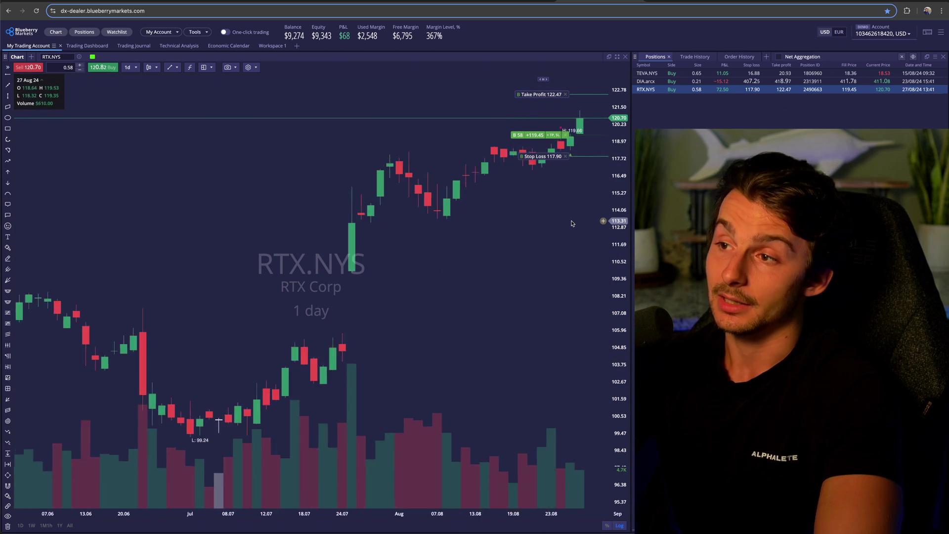
{"action": "scroll", "coordinate": [569, 221], "scroll_direction": "right", "scroll_amount": 5}
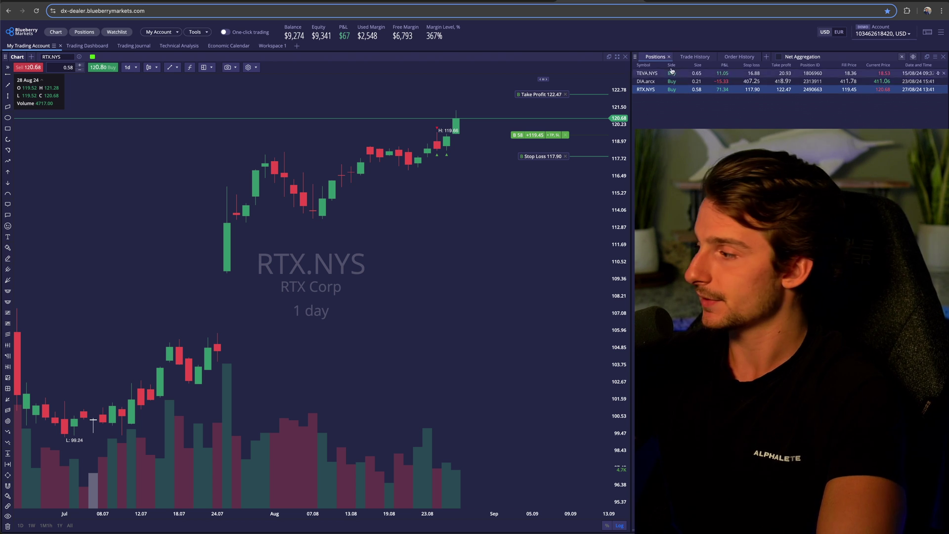
Review the open RTX.NYS position's protection orders once more and leave the position selected in the list.
{"action": "double_click", "coordinate": [684, 90]}
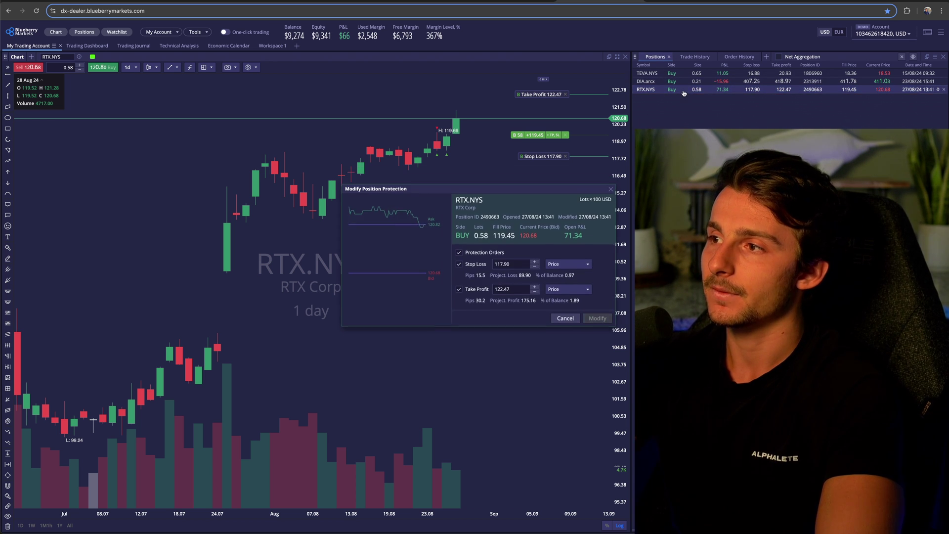
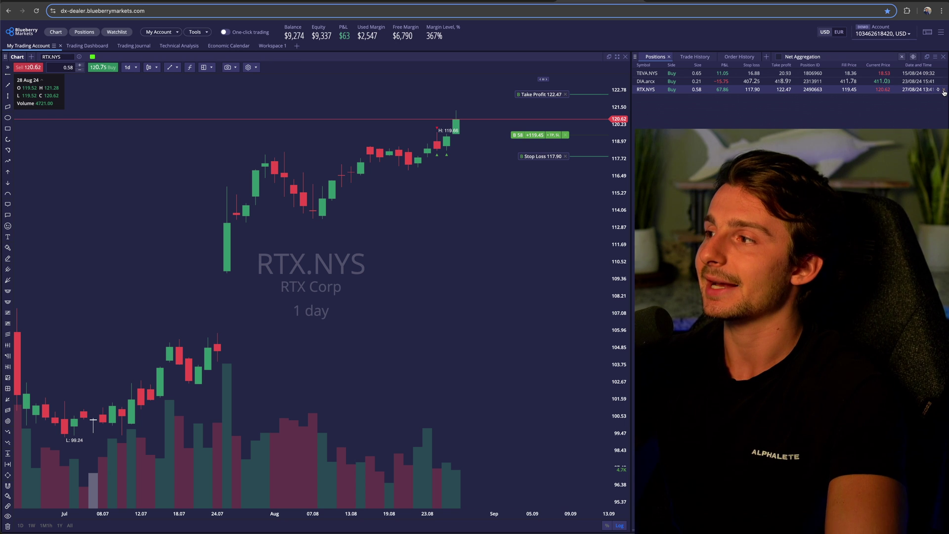
{"action": "left_click", "coordinate": [650, 91]}
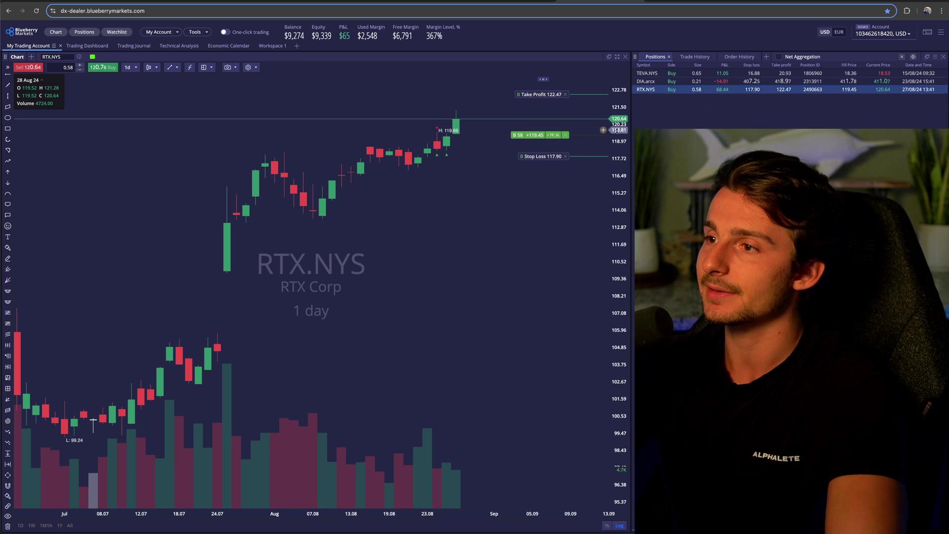
Prepare a partial close of 0.25 lots on the open RTX.NYS position, and discard it without closing anything.
{"action": "mouse_move", "coordinate": [944, 93]}
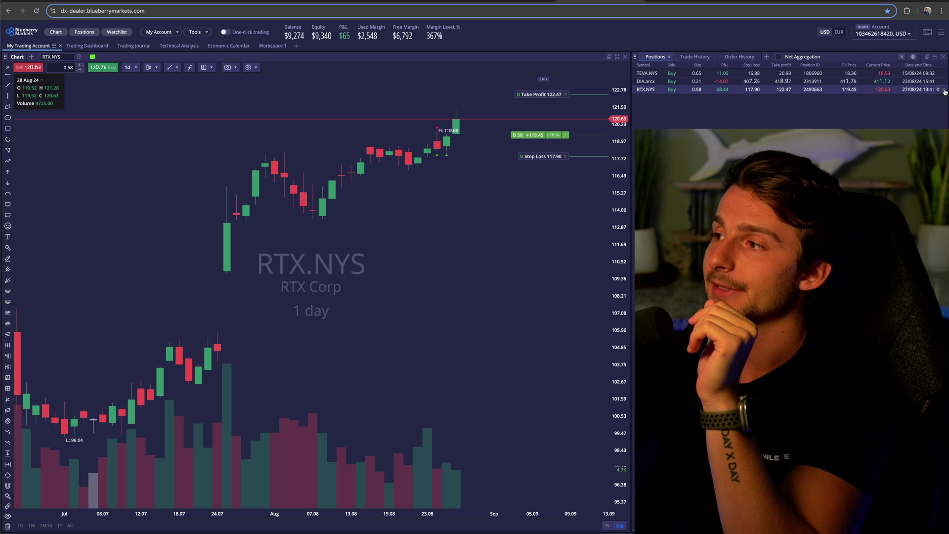
{"action": "left_click", "coordinate": [945, 91]}
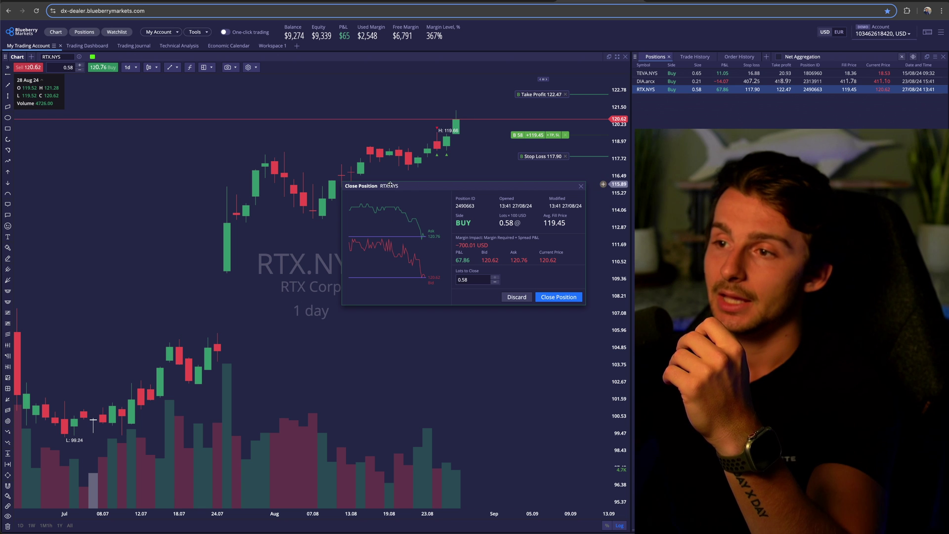
{"action": "double_click", "coordinate": [477, 279]}
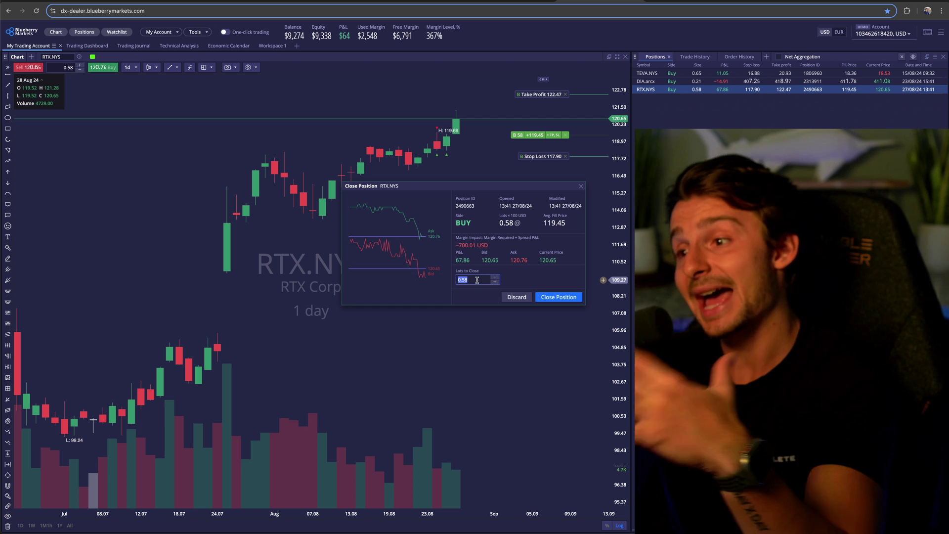
{"action": "type", "text": "0.50"}
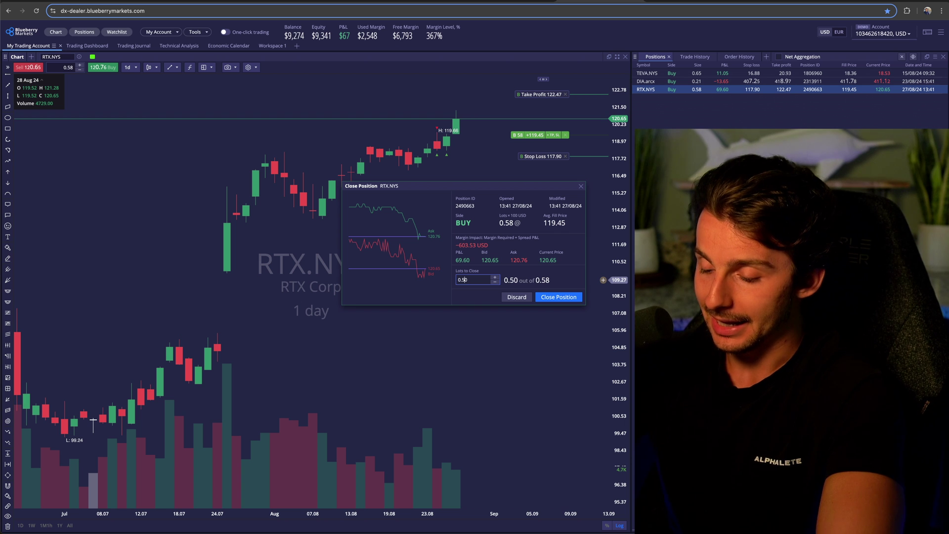
{"action": "key", "text": "BackSpace"}
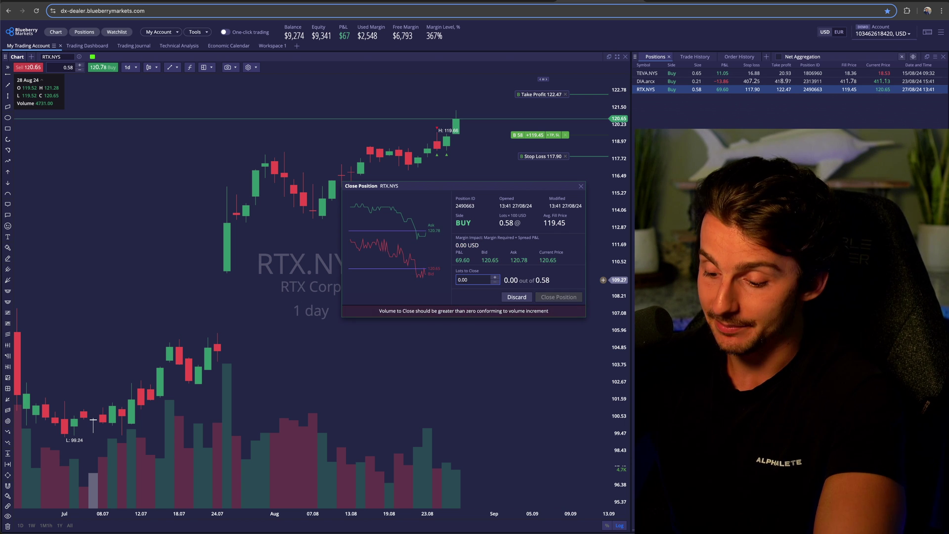
{"action": "type", "text": "25"}
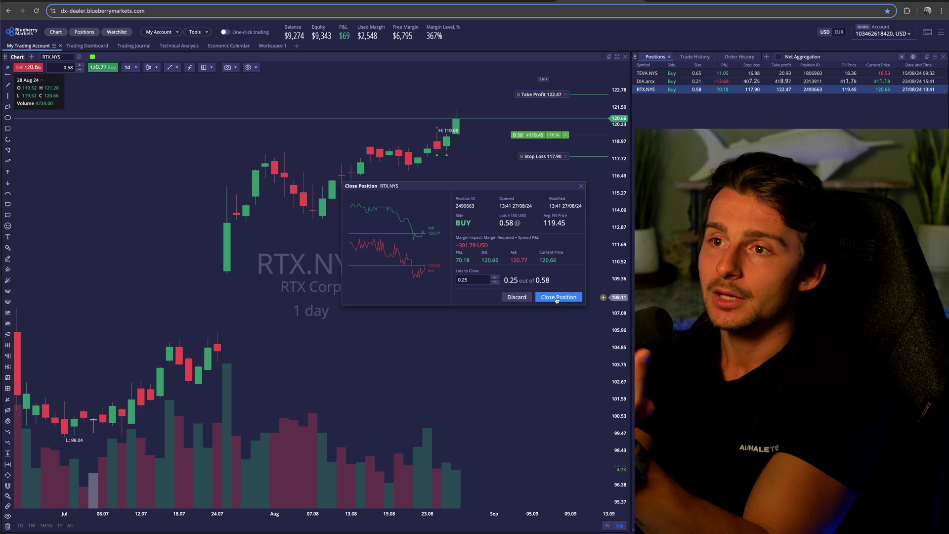
{"action": "left_click", "coordinate": [516, 298]}
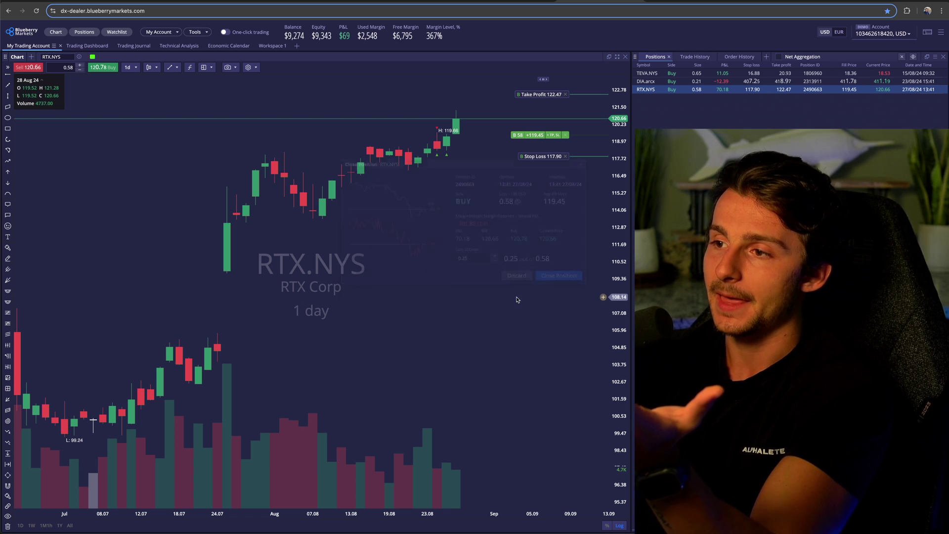
Look through the available timeframes, chart types and drawing tools for the RTX.NYS chart.
{"action": "left_click", "coordinate": [129, 69]}
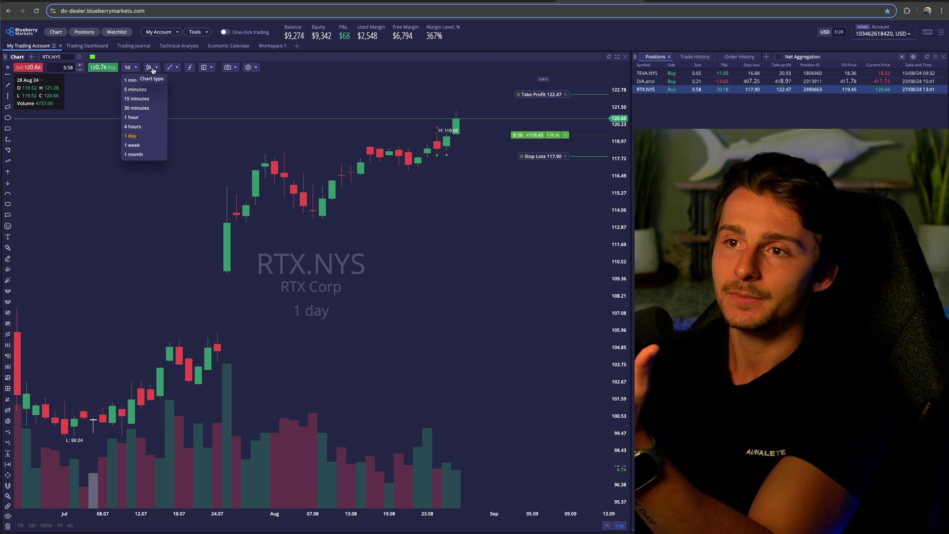
{"action": "left_click", "coordinate": [150, 67]}
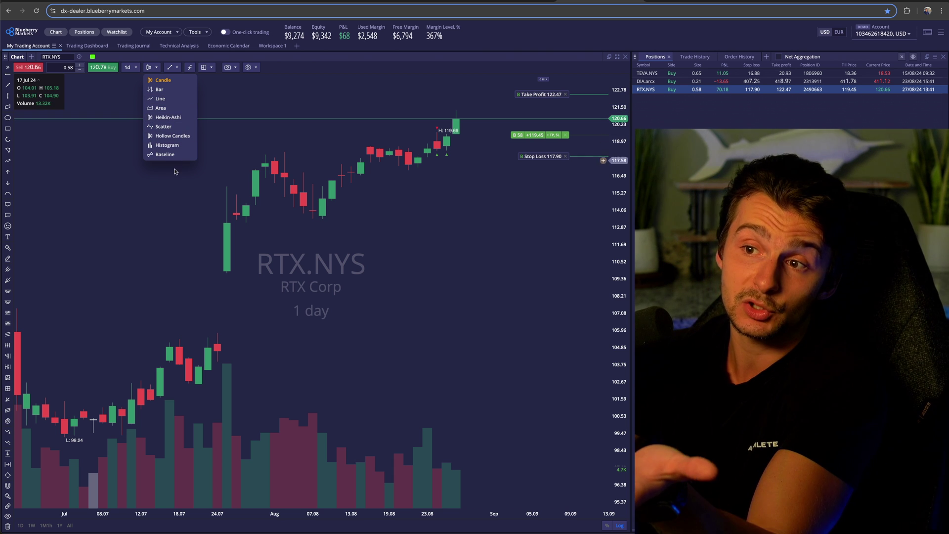
{"action": "left_click", "coordinate": [170, 67]}
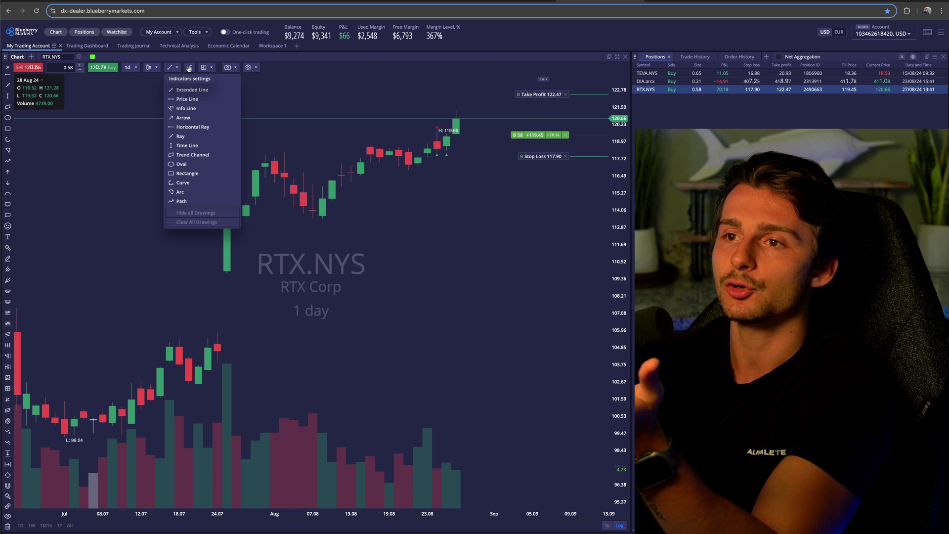
Find VWAP among the indicators, try Volume Weighted Average Price on the RTX.NYS chart, and remove it again.
{"action": "left_click", "coordinate": [191, 67]}
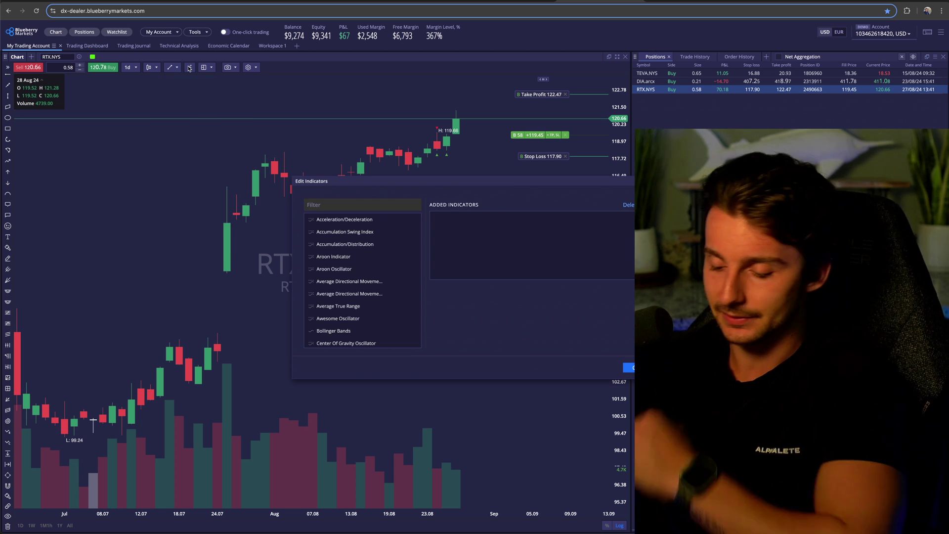
{"action": "type", "text": "va"}
{"action": "key", "text": "BackSpace"}
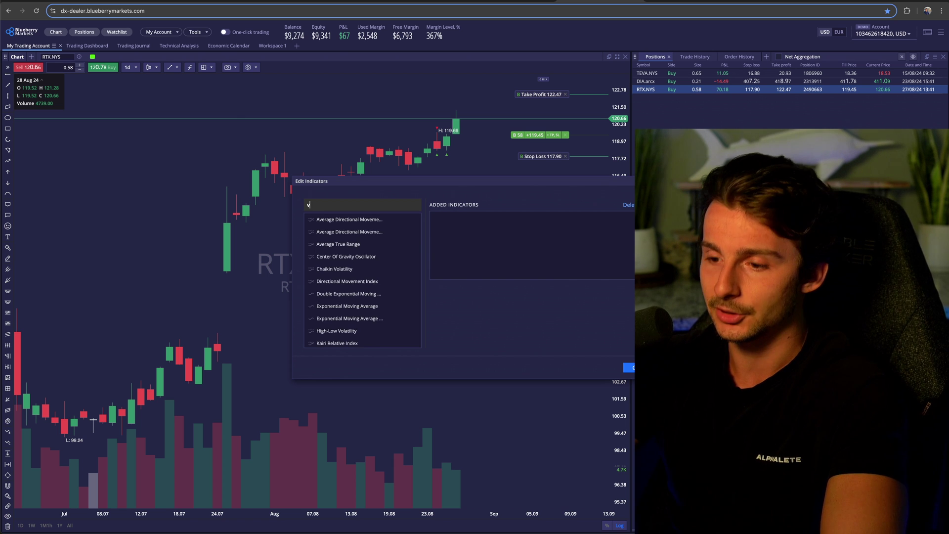
{"action": "type", "text": "wap"}
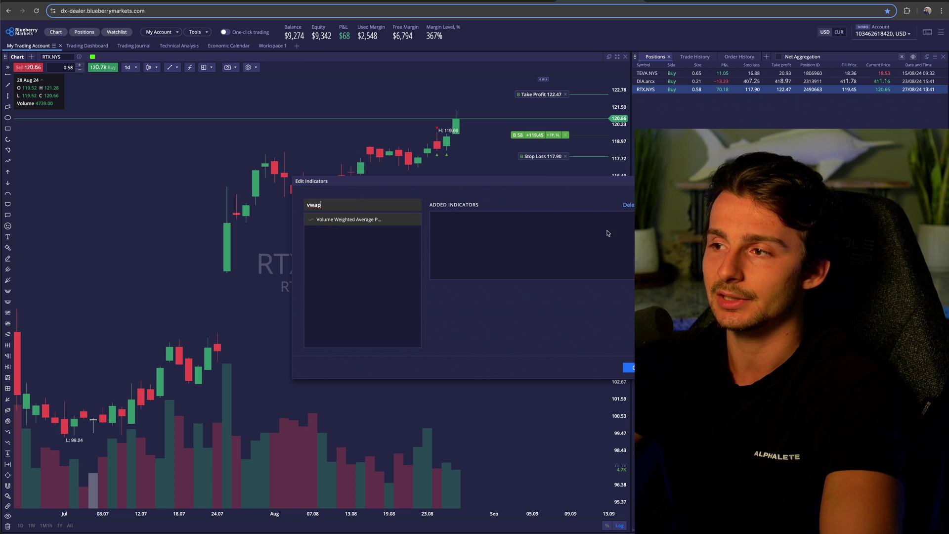
{"action": "left_click_drag", "start_coordinate": [334, 219], "coordinate": [479, 225]}
{"action": "left_click", "coordinate": [479, 221]}
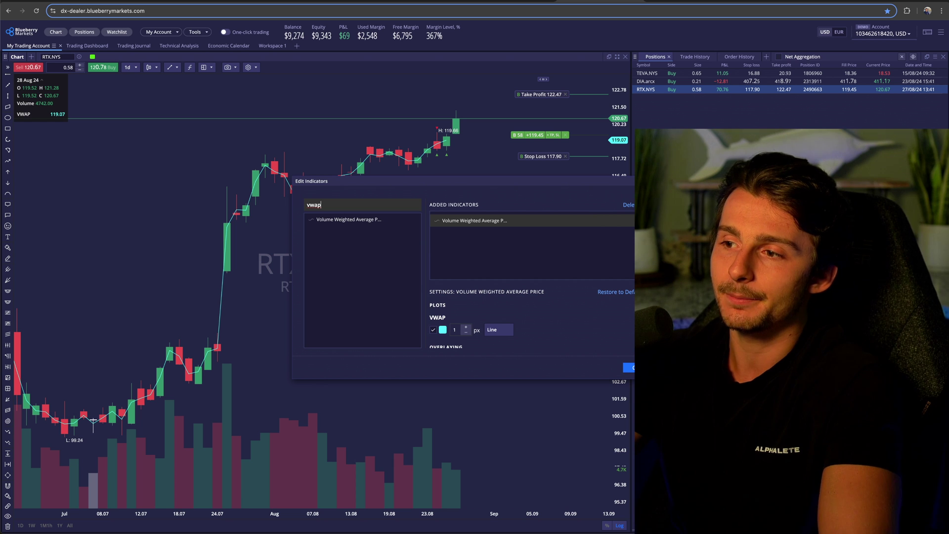
{"action": "key", "text": "Delete"}
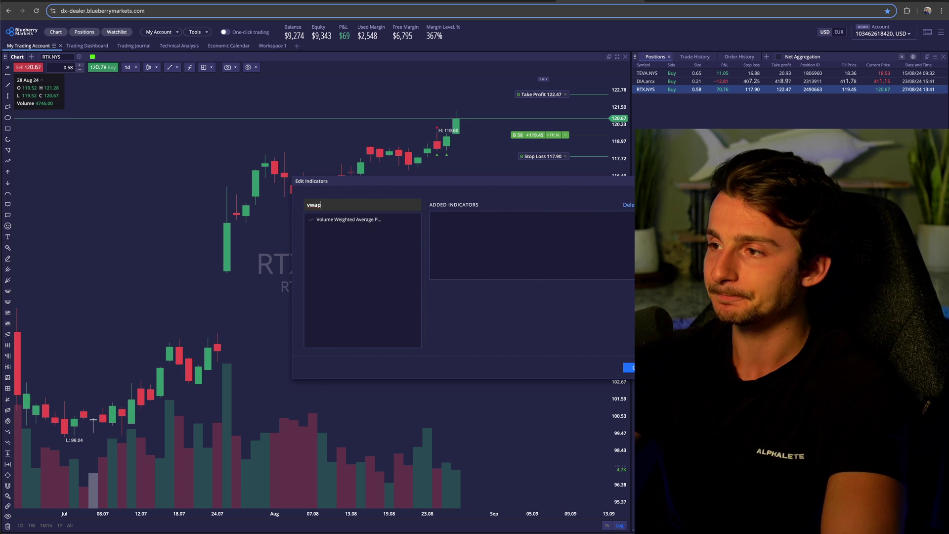
{"action": "key", "text": "Escape"}
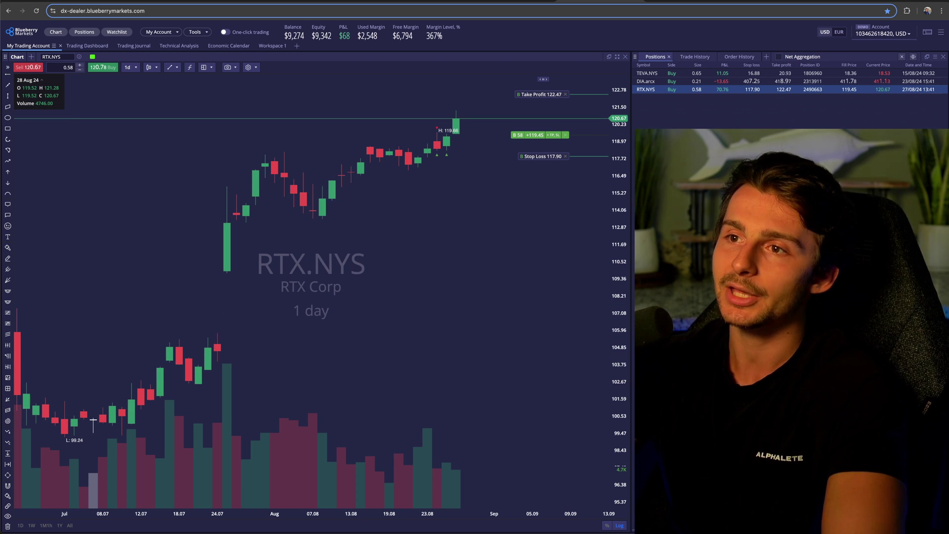
Check the chart layout and synchronization options, and the options for downloading or copying the chart image.
{"action": "left_click", "coordinate": [212, 67]}
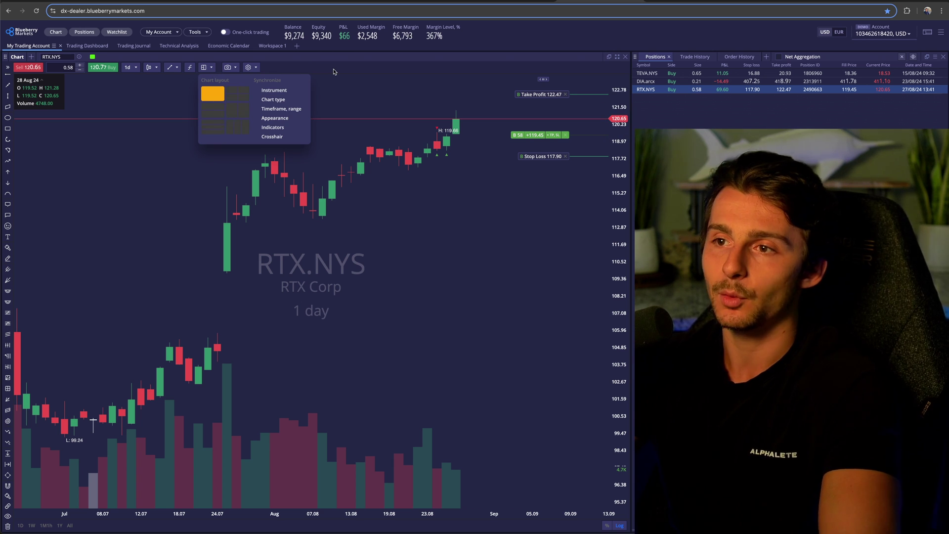
{"action": "left_click", "coordinate": [213, 68]}
{"action": "left_click", "coordinate": [235, 69]}
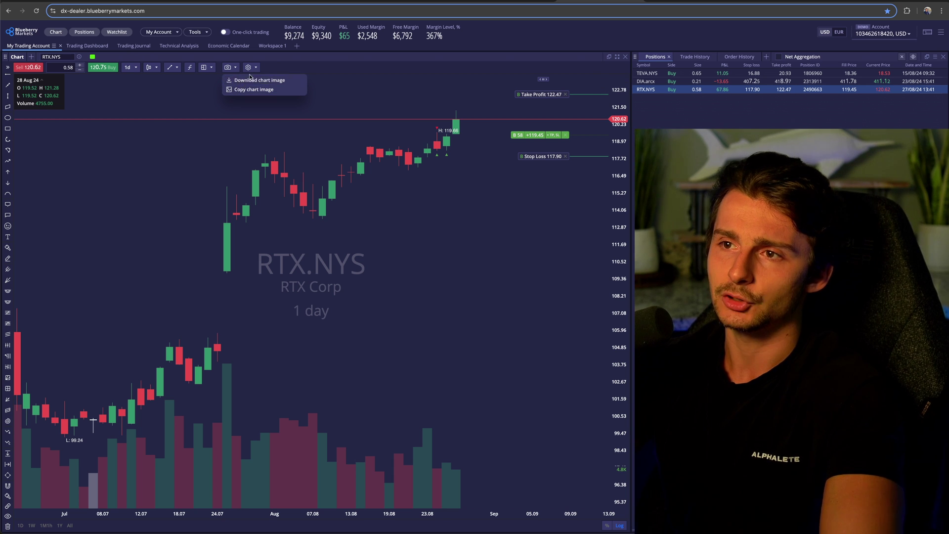
Examine the chart's general, trading, legend, scales, data, colors and paddings settings, and close them without changes.
{"action": "left_click", "coordinate": [256, 69]}
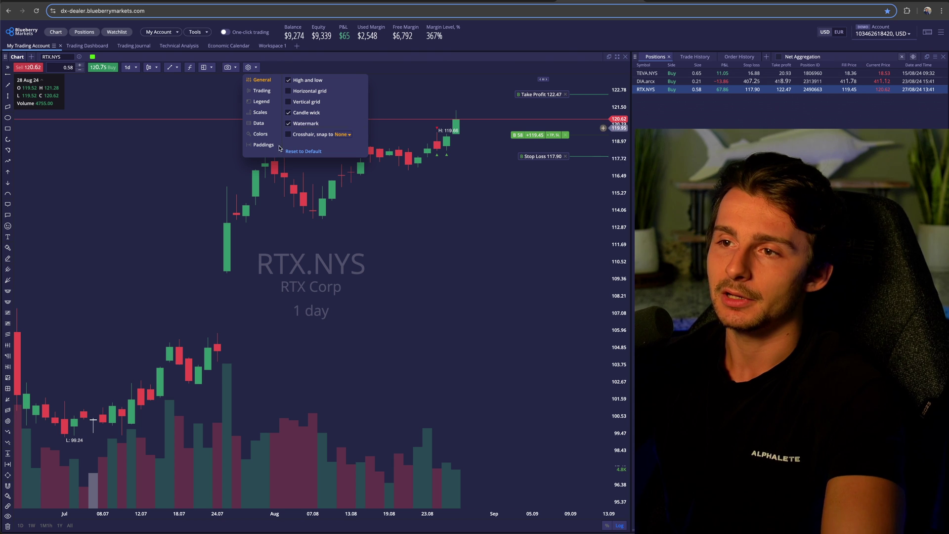
{"action": "left_click", "coordinate": [257, 91]}
{"action": "left_click", "coordinate": [259, 101]}
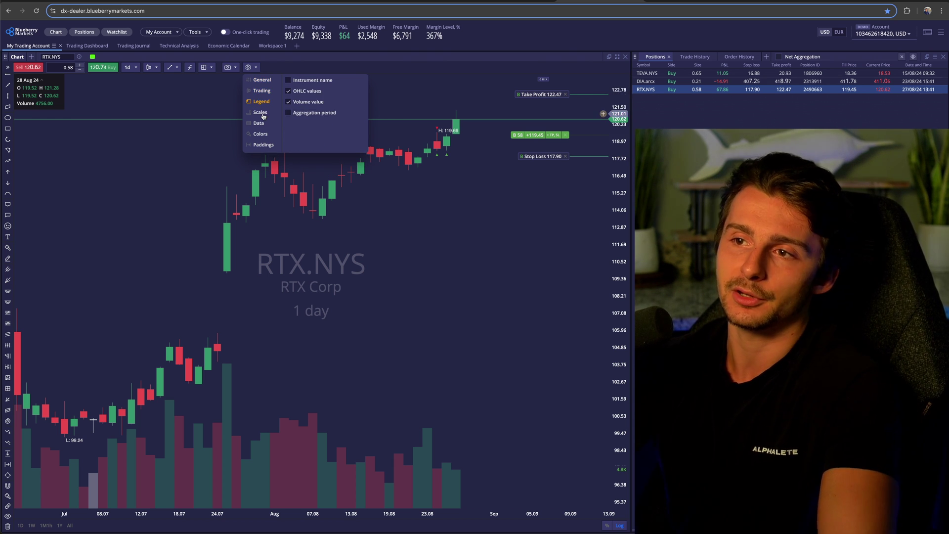
{"action": "left_click", "coordinate": [259, 112]}
{"action": "left_click", "coordinate": [258, 123]}
{"action": "left_click", "coordinate": [261, 134]}
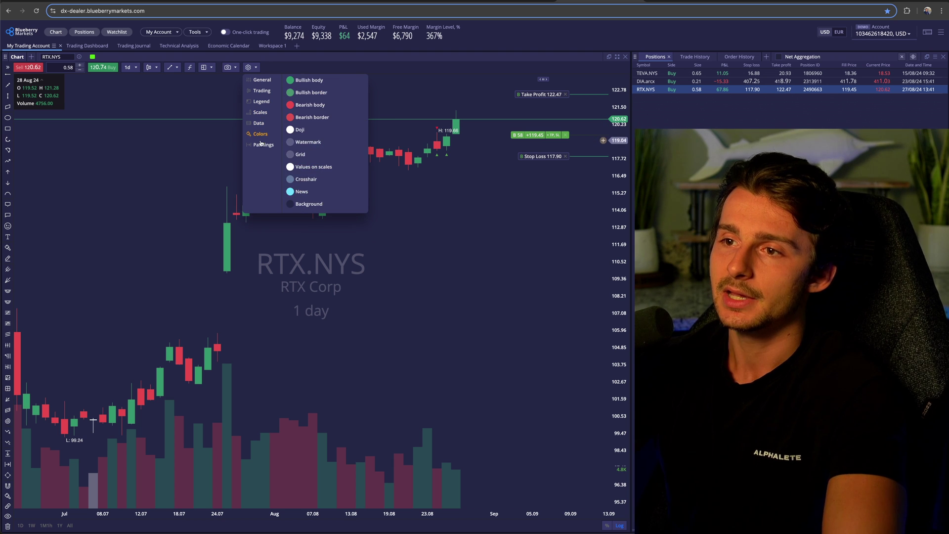
{"action": "left_click", "coordinate": [262, 145]}
{"action": "left_click", "coordinate": [261, 81]}
{"action": "left_click", "coordinate": [278, 70]}
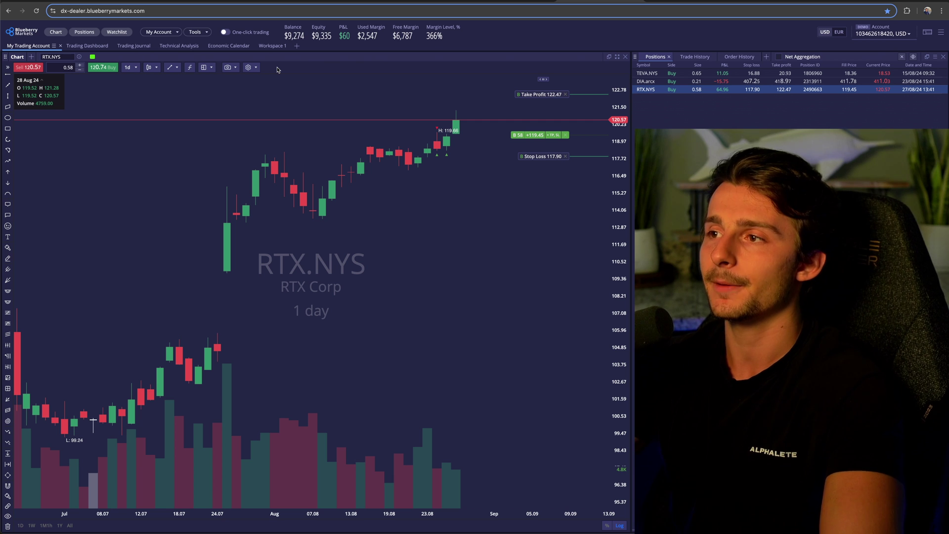